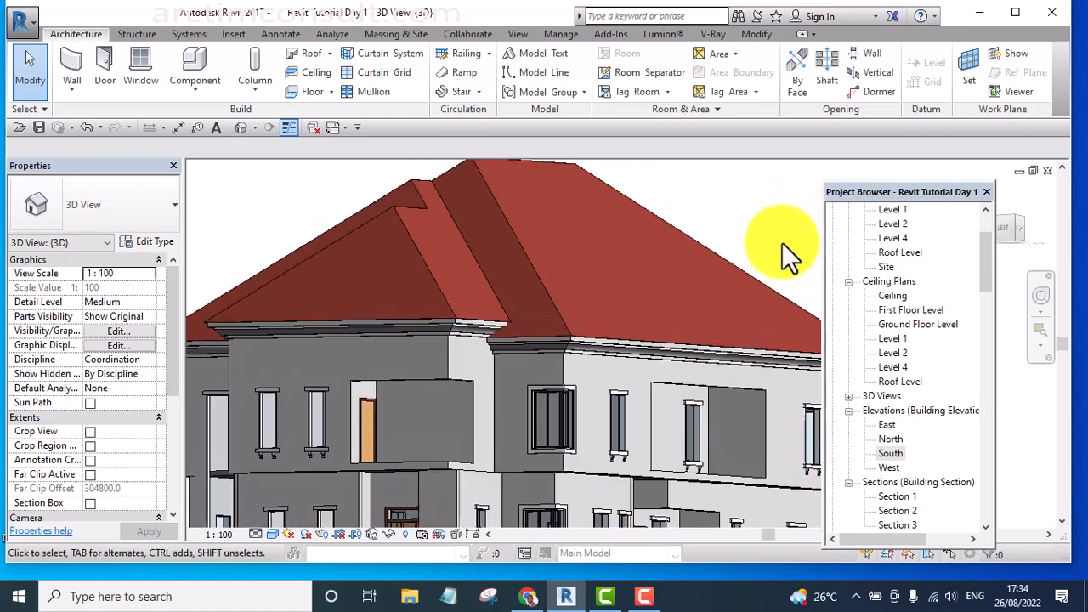
Examine the existing fascia moulding under the roof eaves in the 3D view, close up at the wall corners and around the building.
{"action": "scroll", "coordinate": [537, 360], "scroll_direction": "up", "scroll_amount": 3}
{"action": "middle_click_drag", "start_coordinate": [537, 355], "coordinate": [748, 352], "text": "shift"}
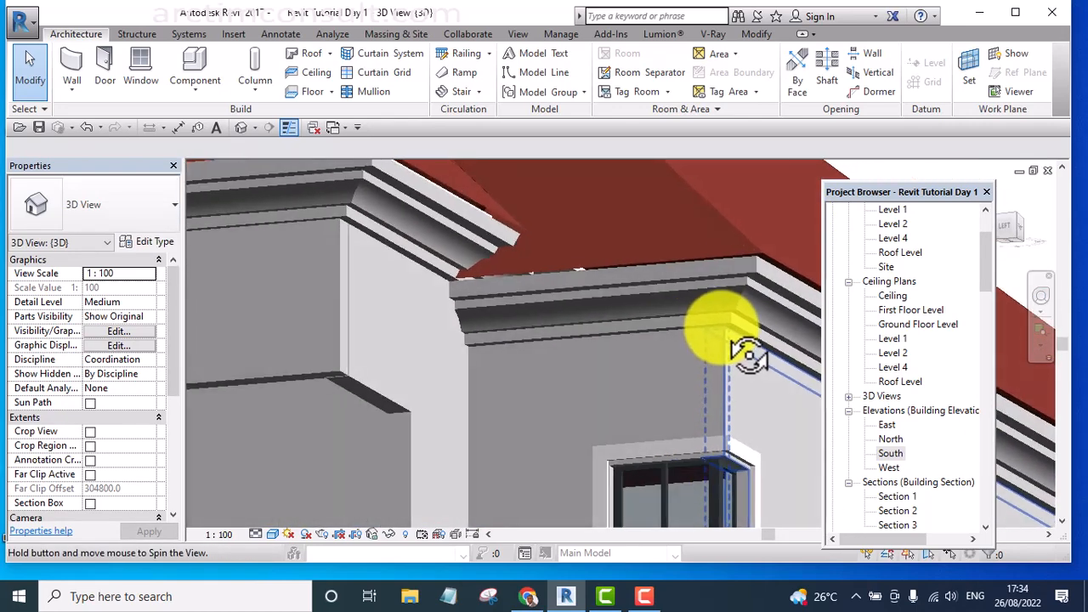
{"action": "middle_click_drag", "start_coordinate": [749, 306], "coordinate": [692, 352]}
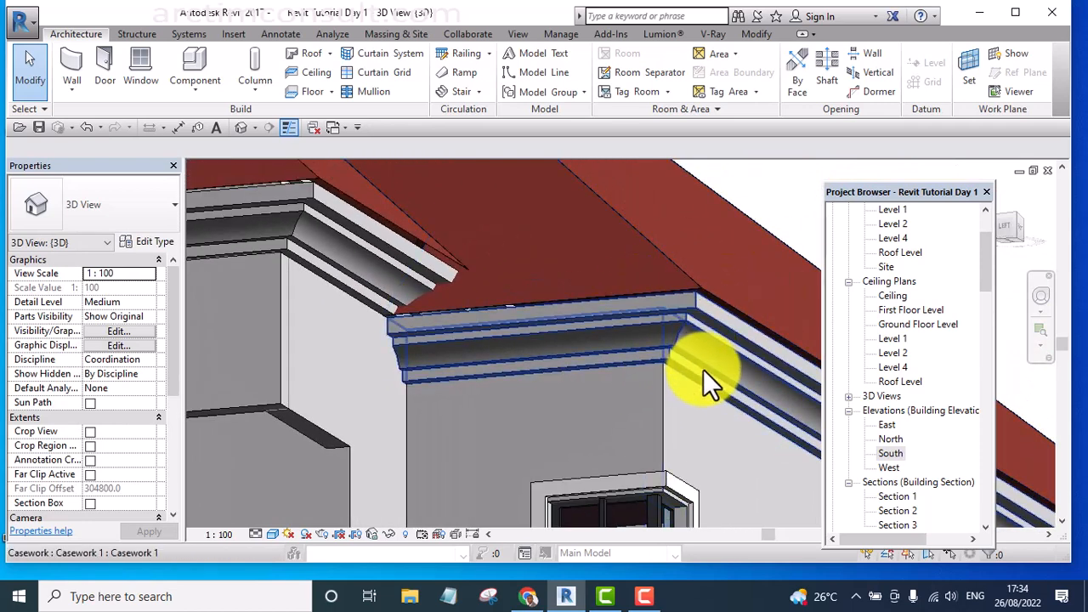
{"action": "middle_click_drag", "start_coordinate": [651, 335], "coordinate": [590, 408], "text": "shift"}
{"action": "middle_click_drag", "start_coordinate": [521, 330], "coordinate": [544, 348], "text": "shift"}
{"action": "scroll", "coordinate": [534, 408], "scroll_direction": "down", "scroll_amount": 4}
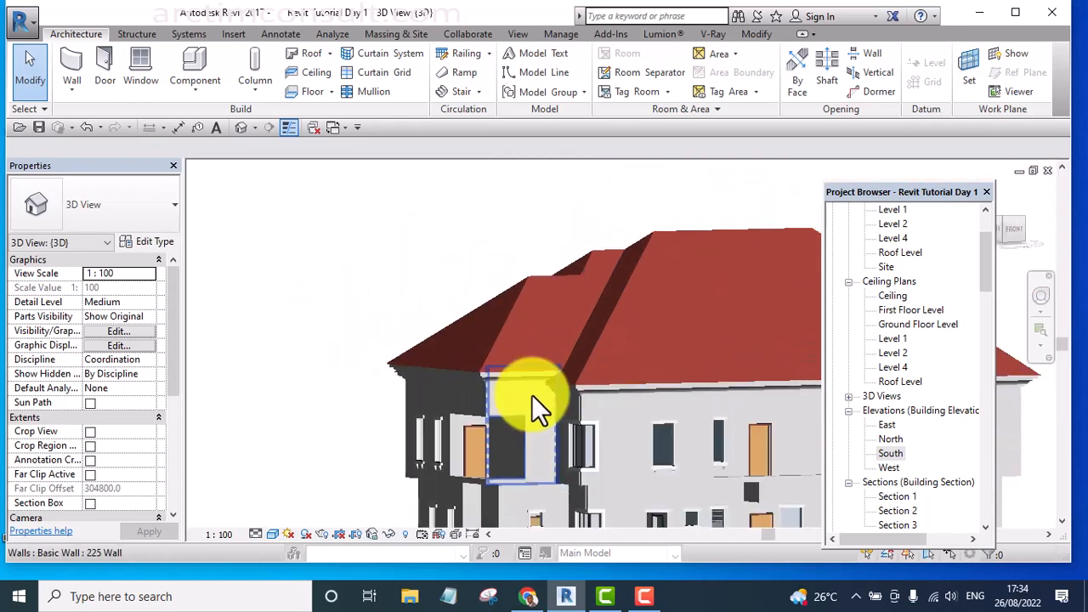
{"action": "middle_click_drag", "start_coordinate": [534, 408], "coordinate": [710, 389], "text": "shift"}
{"action": "scroll", "coordinate": [465, 371], "scroll_direction": "up", "scroll_amount": 3}
{"action": "scroll", "coordinate": [507, 340], "scroll_direction": "up", "scroll_amount": 5}
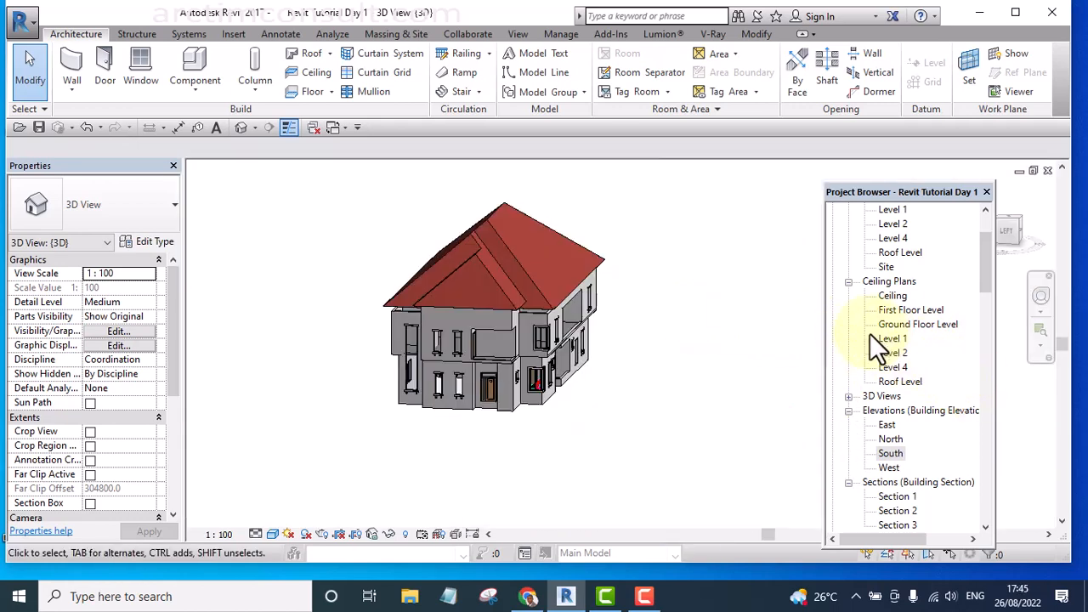
Open the Site floor plan and frame the roof outline with its surrounding grids.
{"action": "double_click", "coordinate": [898, 382]}
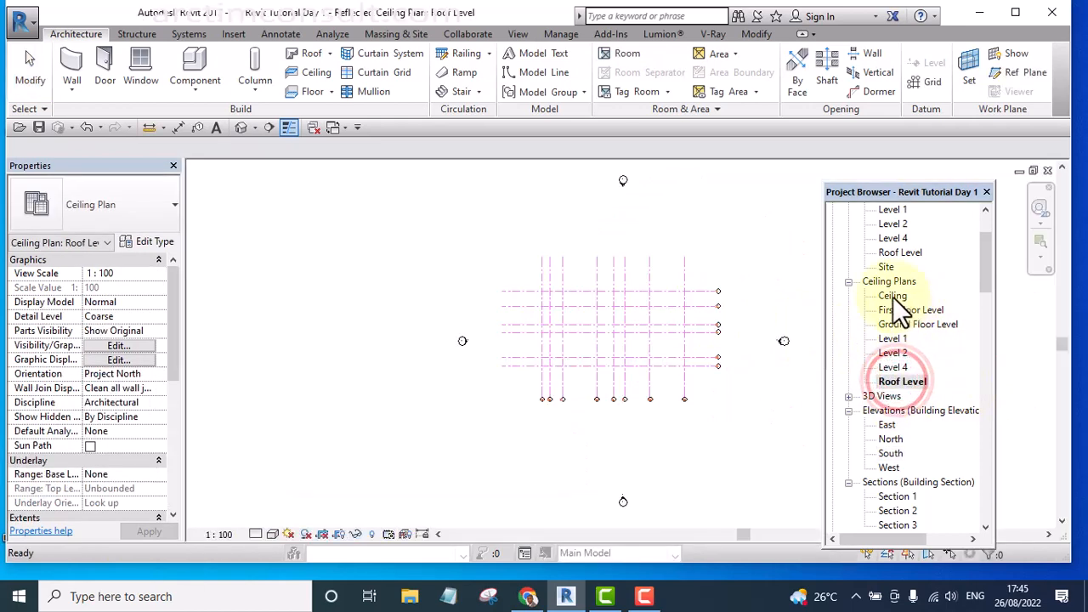
{"action": "double_click", "coordinate": [885, 265]}
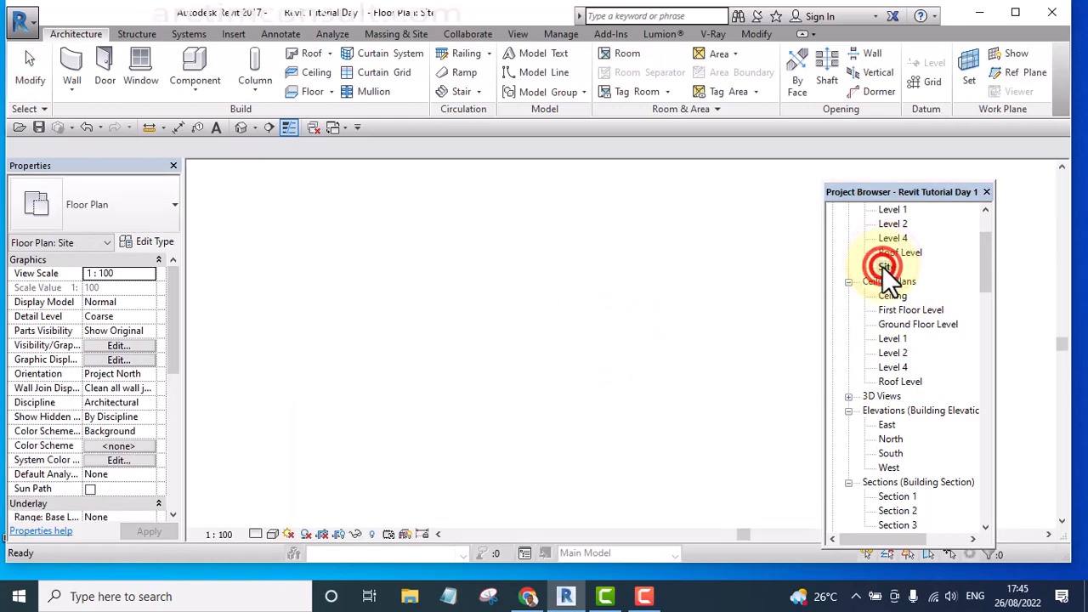
{"action": "middle_click_drag", "start_coordinate": [695, 278], "coordinate": [477, 452]}
{"action": "scroll", "coordinate": [505, 408], "scroll_direction": "down", "scroll_amount": 5}
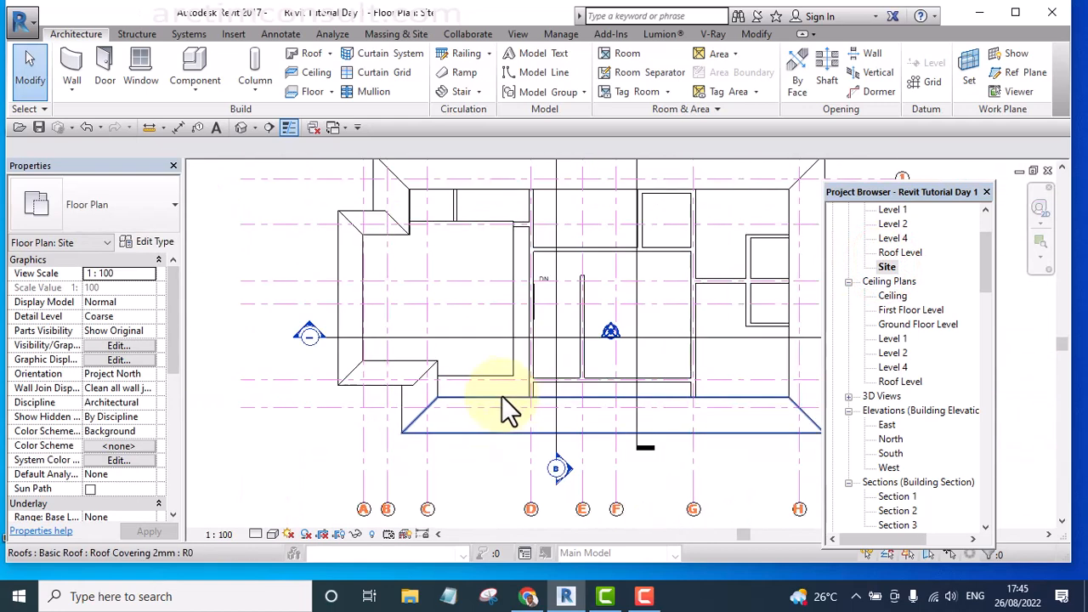
{"action": "scroll", "coordinate": [706, 340], "scroll_direction": "up", "scroll_amount": 3}
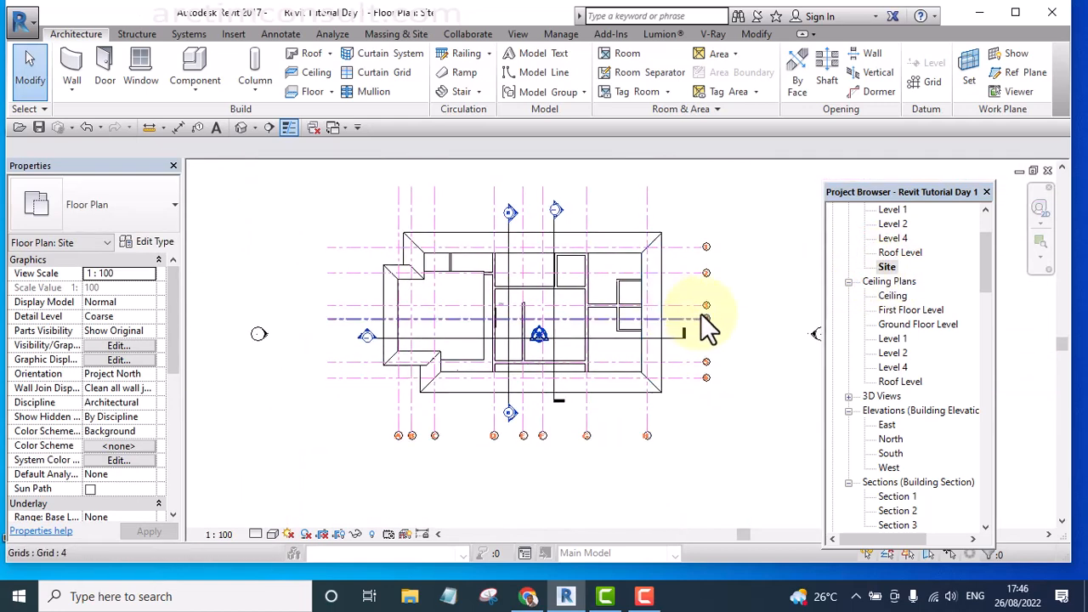
{"action": "scroll", "coordinate": [704, 292], "scroll_direction": "up", "scroll_amount": 1}
{"action": "middle_click_drag", "start_coordinate": [703, 290], "coordinate": [737, 348]}
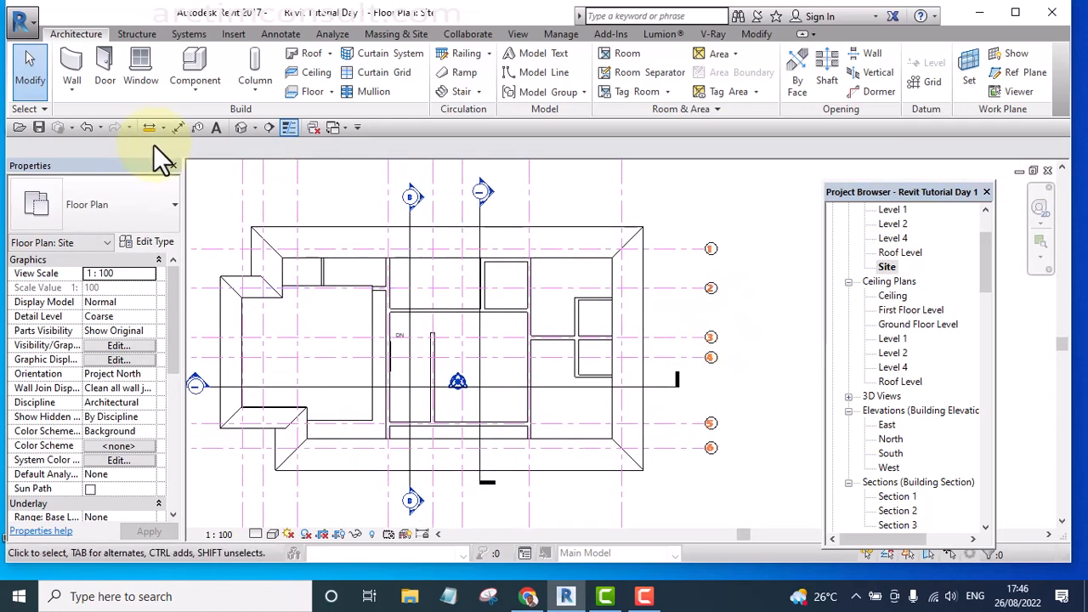
Create an in-place model in the Casework category with the default name Casework 1.
{"action": "left_click", "coordinate": [195, 91]}
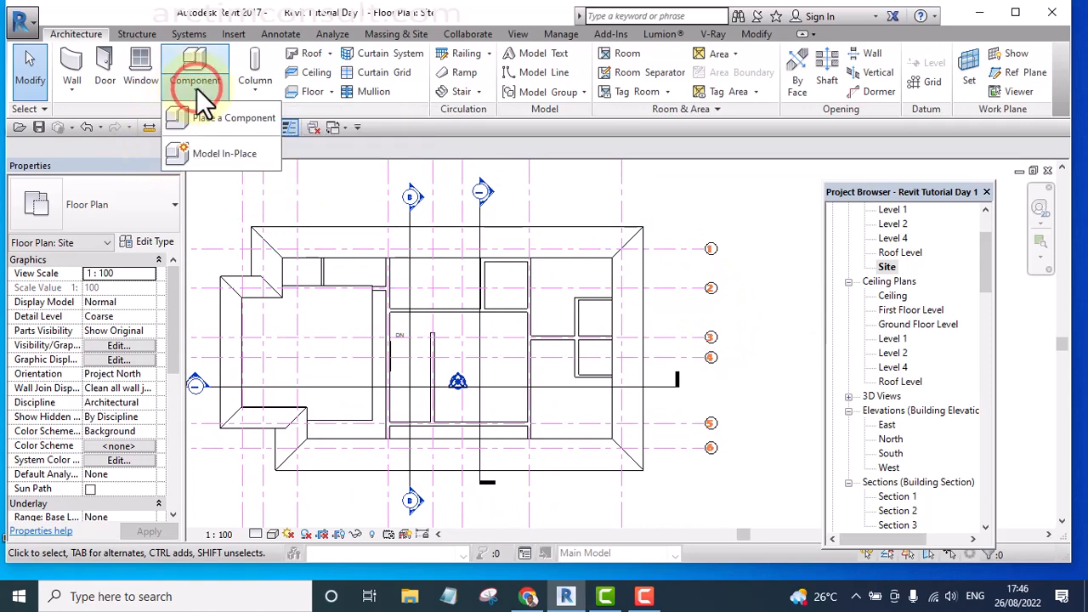
{"action": "left_click", "coordinate": [212, 156]}
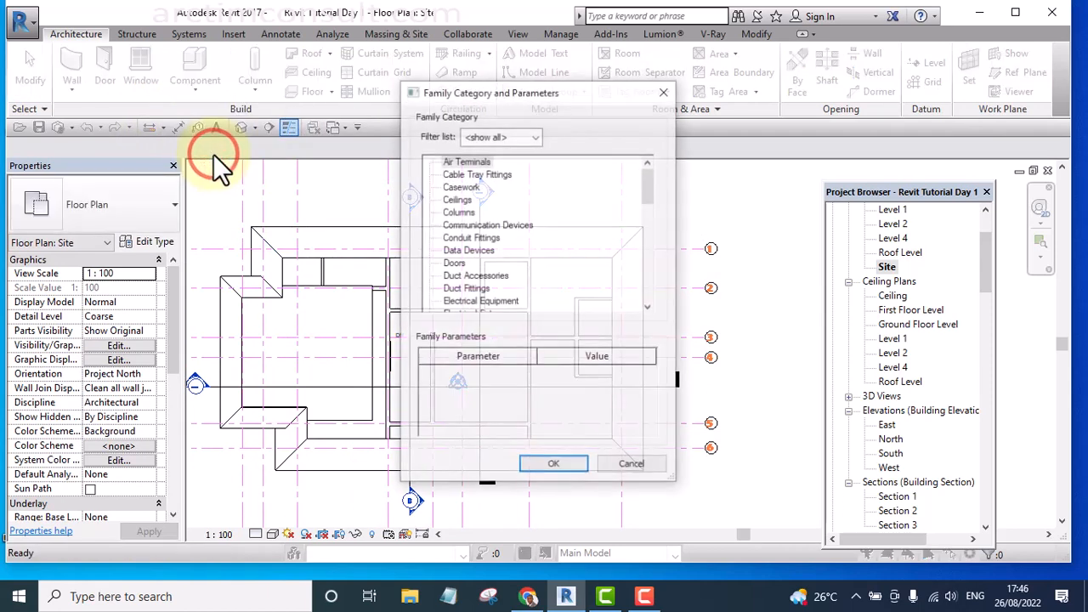
{"action": "left_click", "coordinate": [456, 187]}
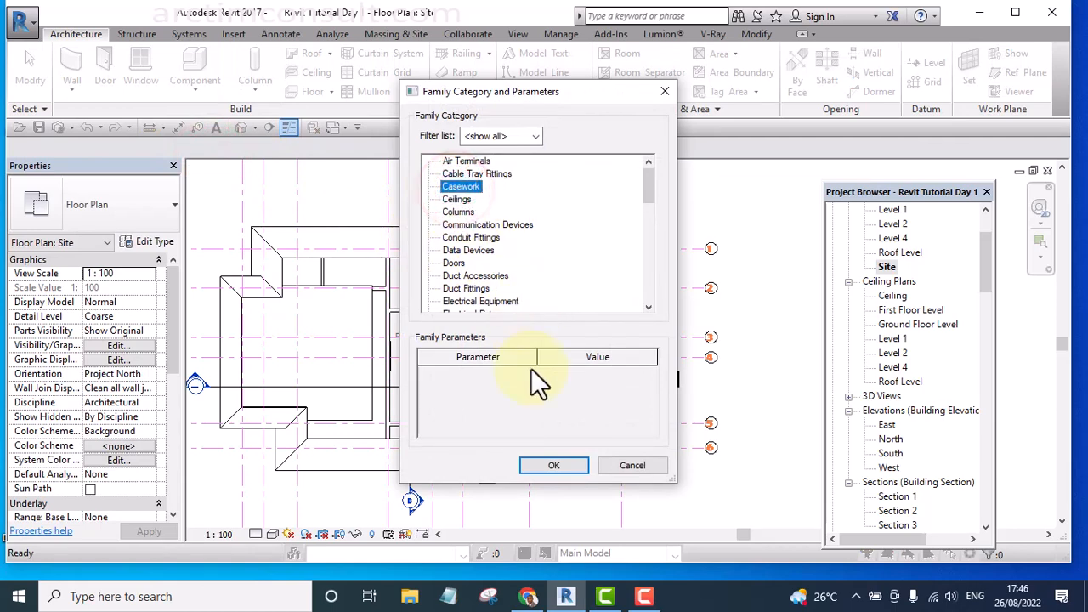
{"action": "left_click", "coordinate": [554, 466]}
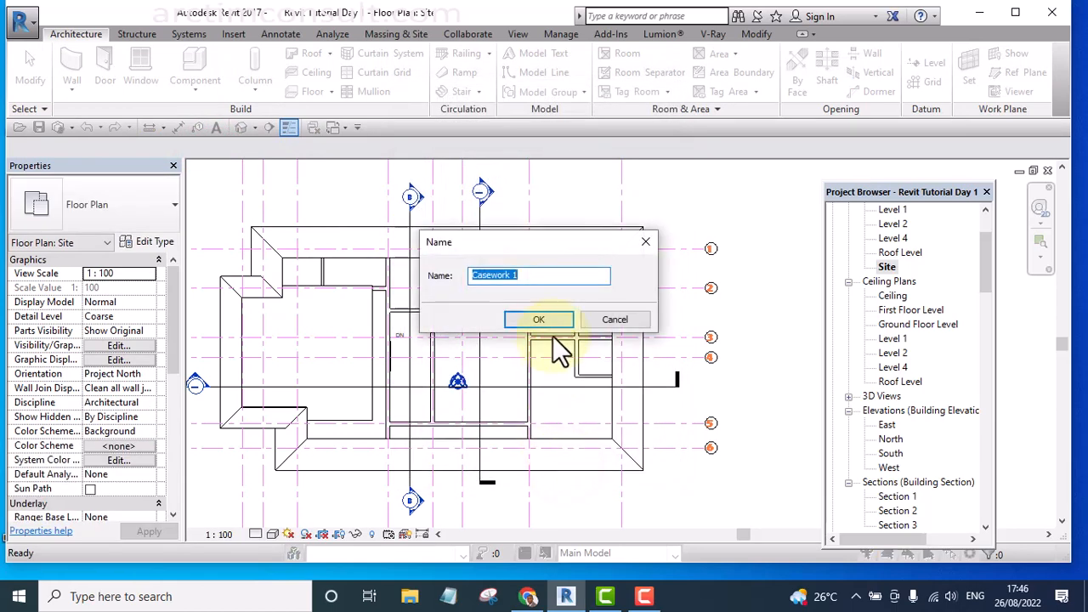
{"action": "left_click", "coordinate": [545, 316]}
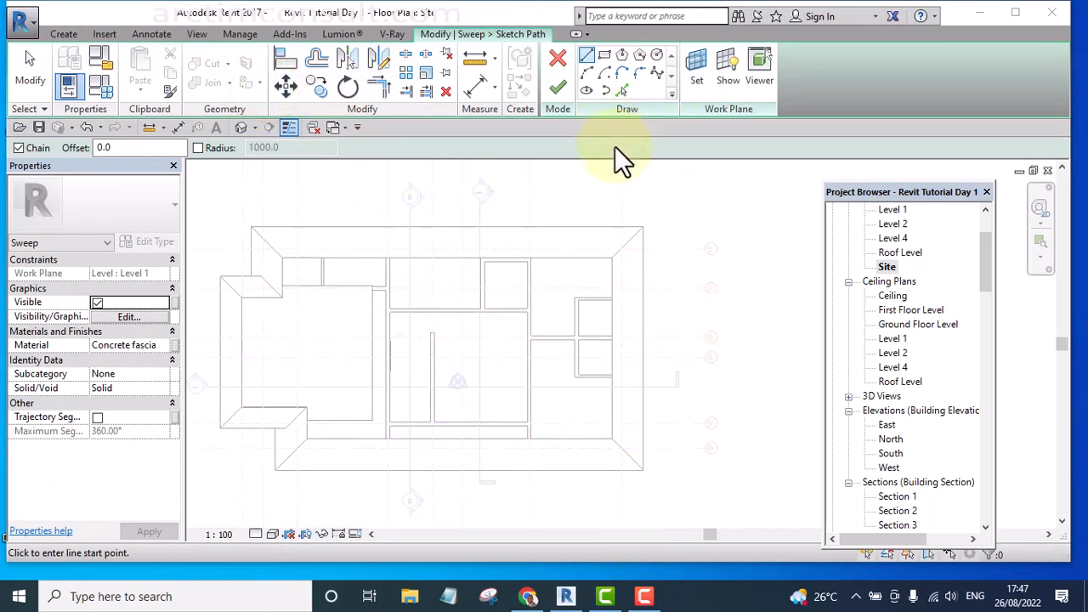
Begin the sweep path by picking the long lower roof edge in the plan with the Pick Lines tool.
{"action": "left_click", "coordinate": [621, 90]}
{"action": "scroll", "coordinate": [568, 232], "scroll_direction": "up", "scroll_amount": 2}
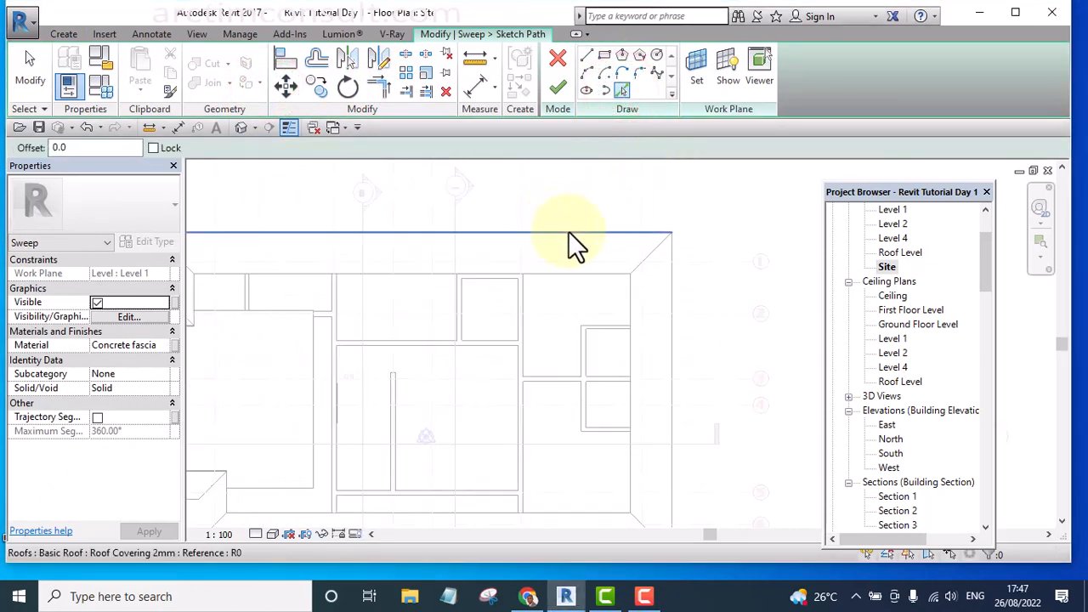
{"action": "middle_click_drag", "start_coordinate": [568, 231], "coordinate": [672, 185]}
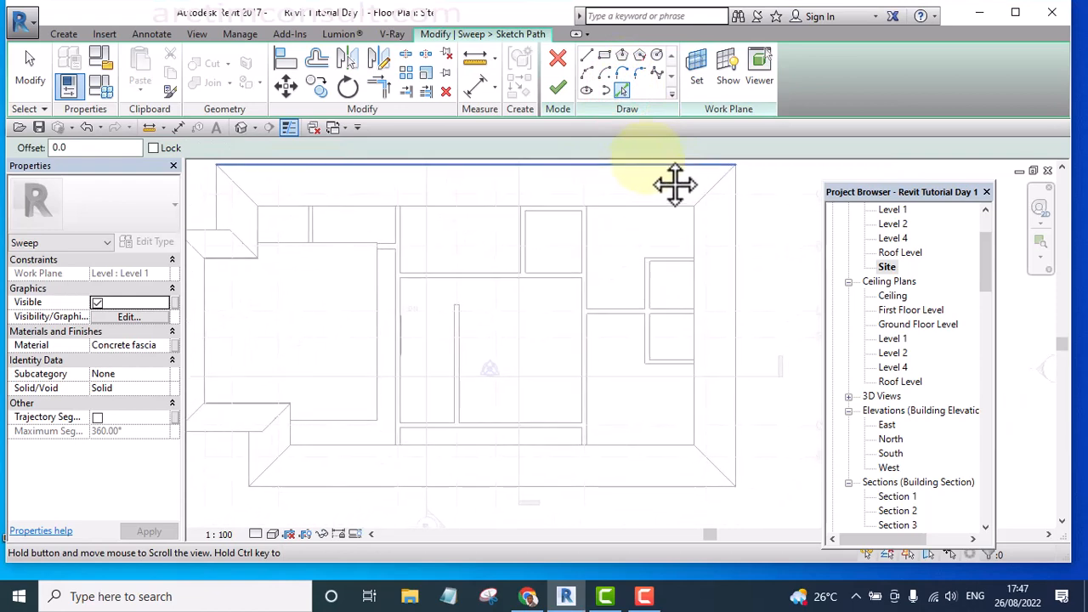
{"action": "left_click", "coordinate": [487, 488]}
{"action": "middle_click_drag", "start_coordinate": [521, 501], "coordinate": [614, 413]}
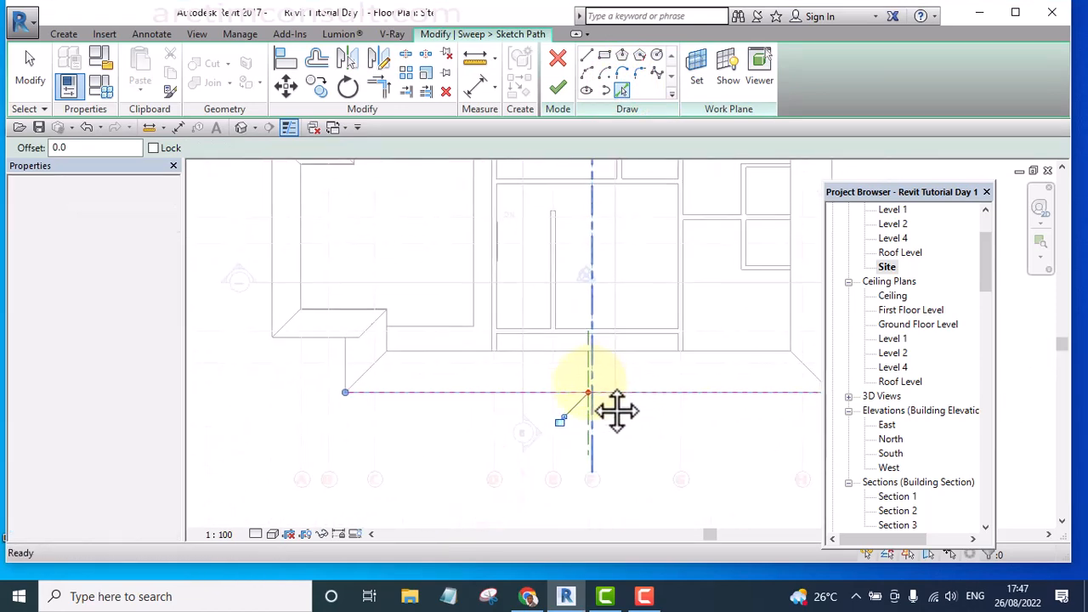
{"action": "scroll", "coordinate": [608, 414], "scroll_direction": "down", "scroll_amount": 1}
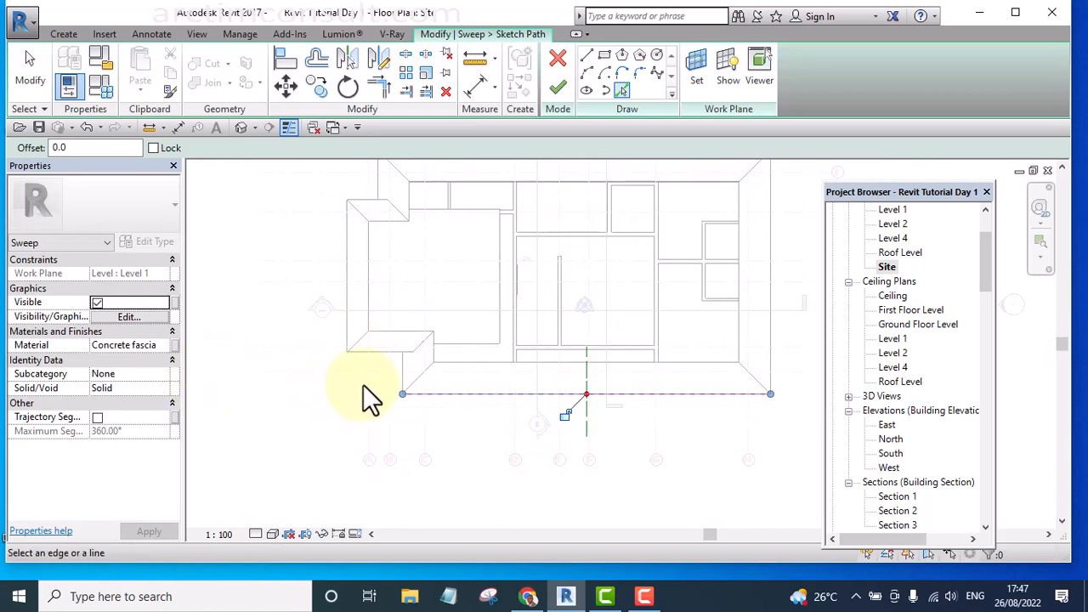
Add the short roof edge at the lower-left setback and the full right-hand roof edge to the sweep path.
{"action": "scroll", "coordinate": [396, 382], "scroll_direction": "up", "scroll_amount": 4}
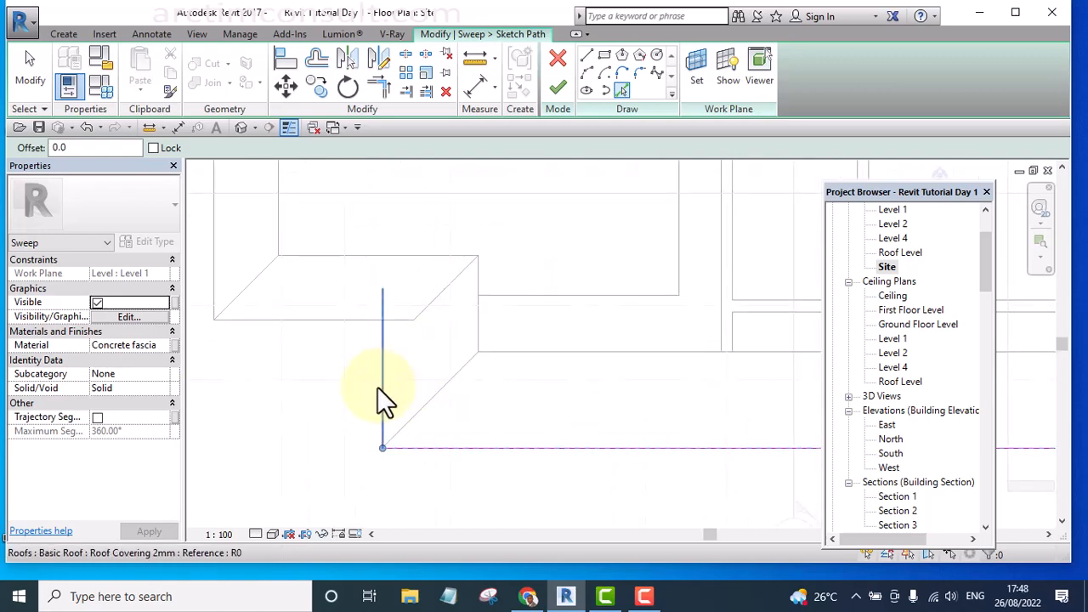
{"action": "left_click", "coordinate": [379, 389]}
{"action": "scroll", "coordinate": [315, 389], "scroll_direction": "down", "scroll_amount": 5}
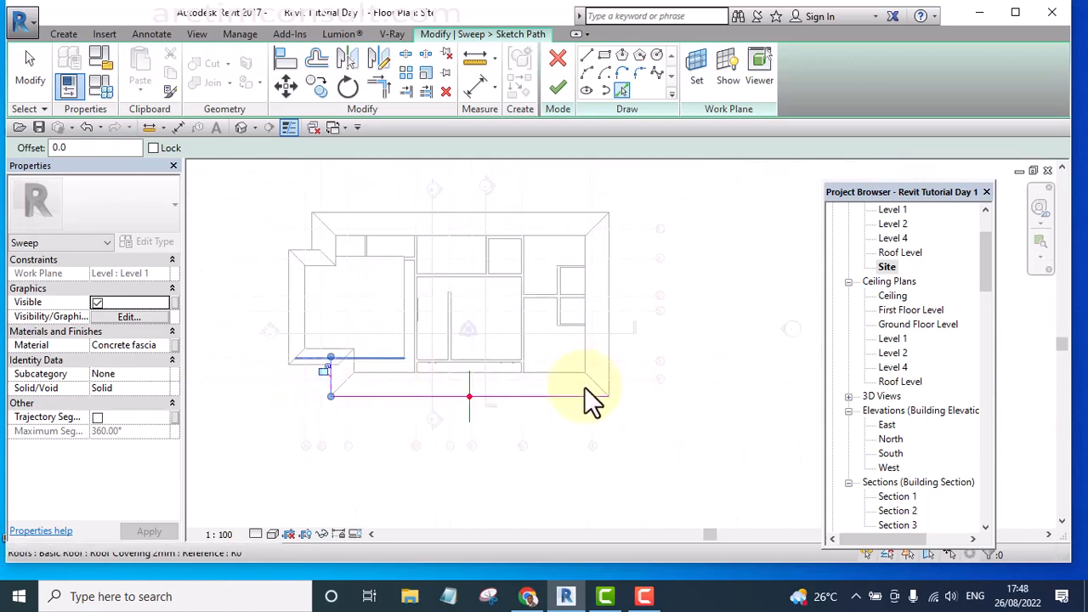
{"action": "scroll", "coordinate": [595, 383], "scroll_direction": "up", "scroll_amount": 3}
{"action": "scroll", "coordinate": [609, 371], "scroll_direction": "up", "scroll_amount": 2}
{"action": "left_click", "coordinate": [590, 344]}
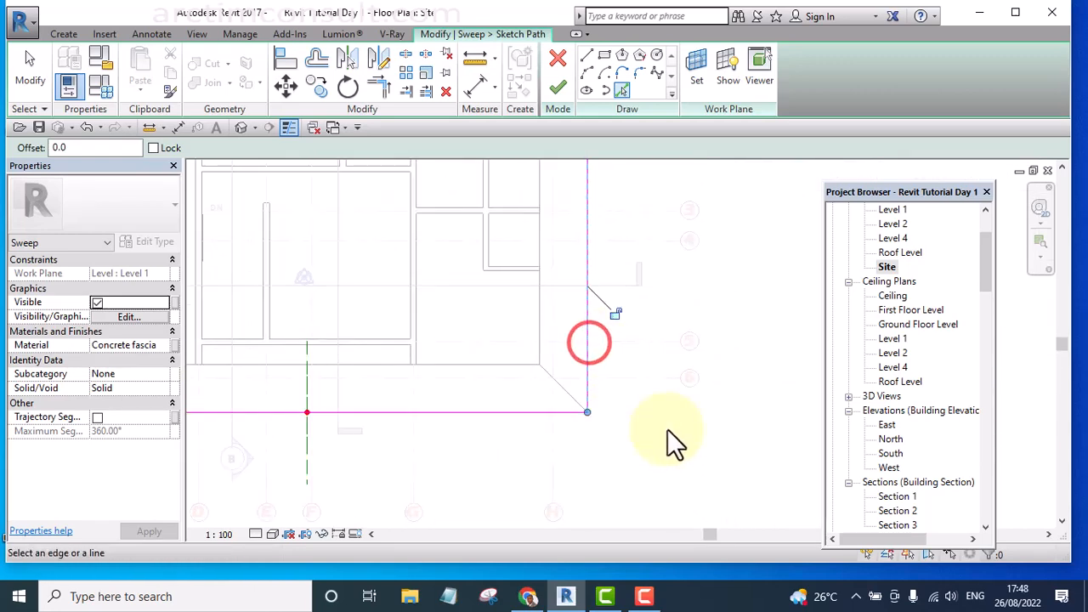
Add the long upper roof edge and the short edge at the upper-left setback to the sweep path.
{"action": "scroll", "coordinate": [668, 425], "scroll_direction": "down", "scroll_amount": 5}
{"action": "scroll", "coordinate": [591, 290], "scroll_direction": "up", "scroll_amount": 3}
{"action": "left_click", "coordinate": [587, 304]}
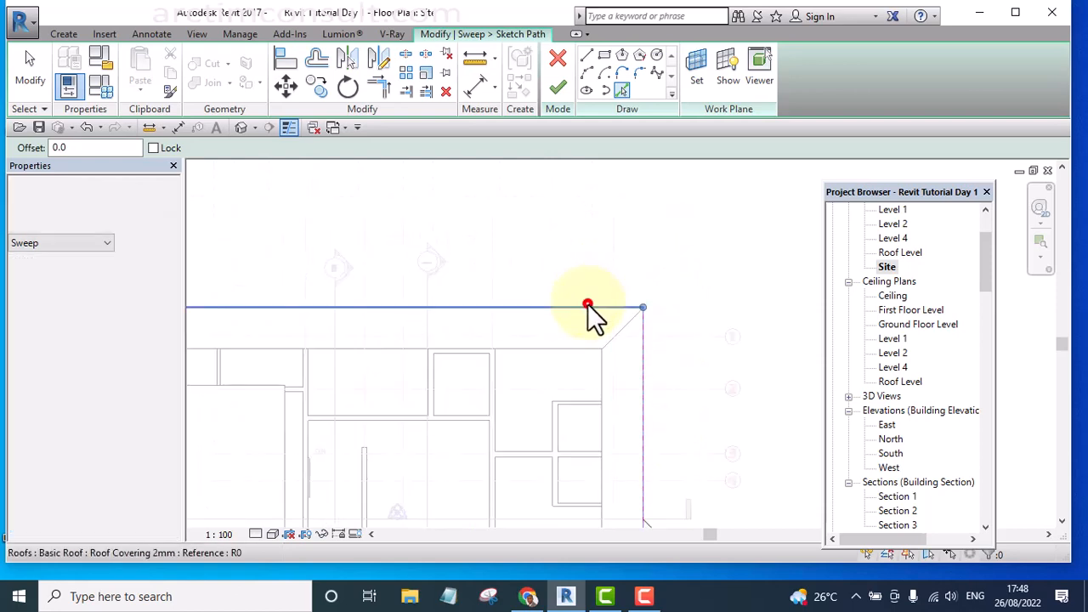
{"action": "scroll", "coordinate": [698, 264], "scroll_direction": "down", "scroll_amount": 4}
{"action": "scroll", "coordinate": [518, 304], "scroll_direction": "up", "scroll_amount": 4}
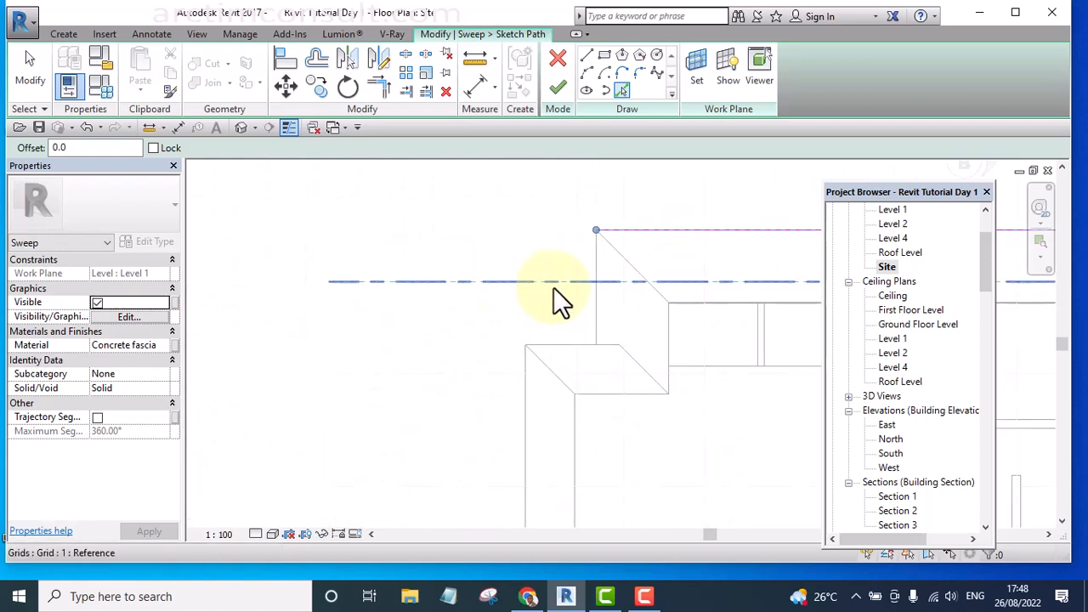
{"action": "left_click", "coordinate": [602, 274]}
{"action": "scroll", "coordinate": [463, 268], "scroll_direction": "down", "scroll_amount": 4}
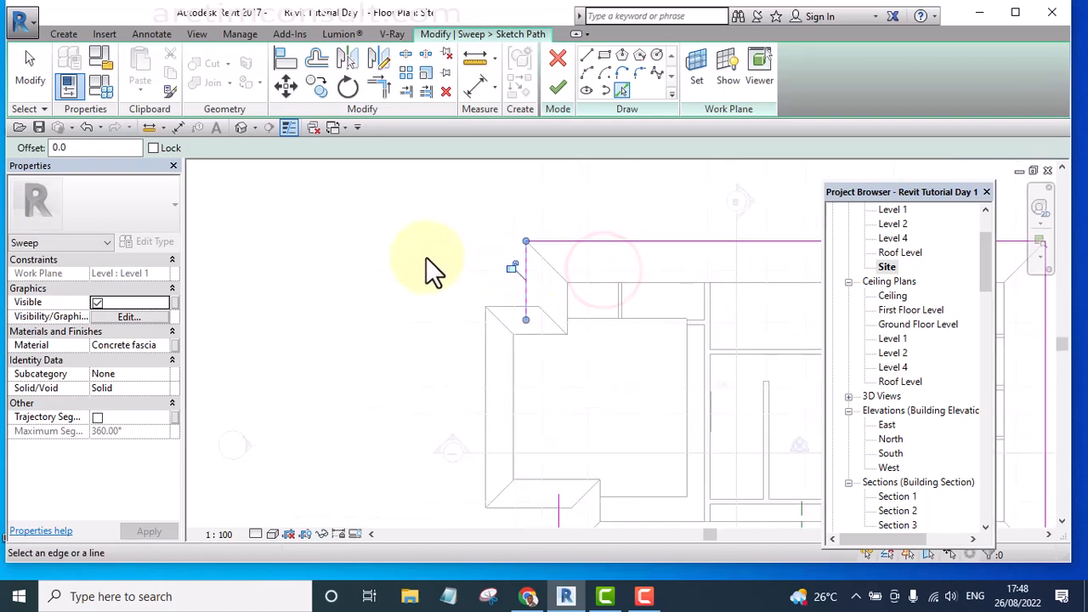
{"action": "middle_click_drag", "start_coordinate": [500, 309], "coordinate": [432, 299]}
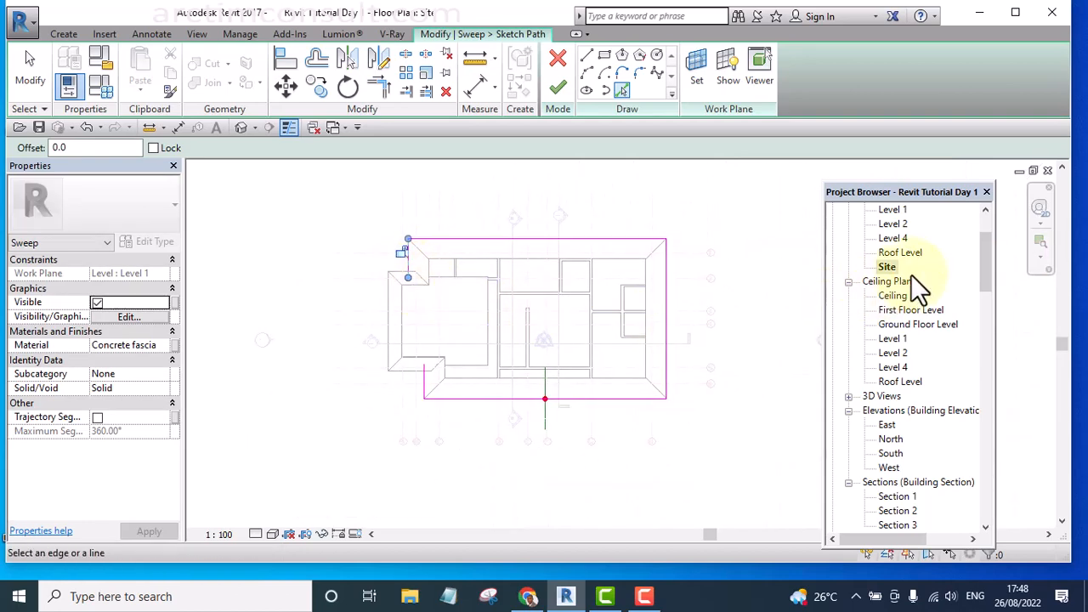
Open the First Floor Level plan and check where the sweep path ends meet the walls around the master bedroom and balcony.
{"action": "scroll", "coordinate": [927, 249], "scroll_direction": "up", "scroll_amount": 3}
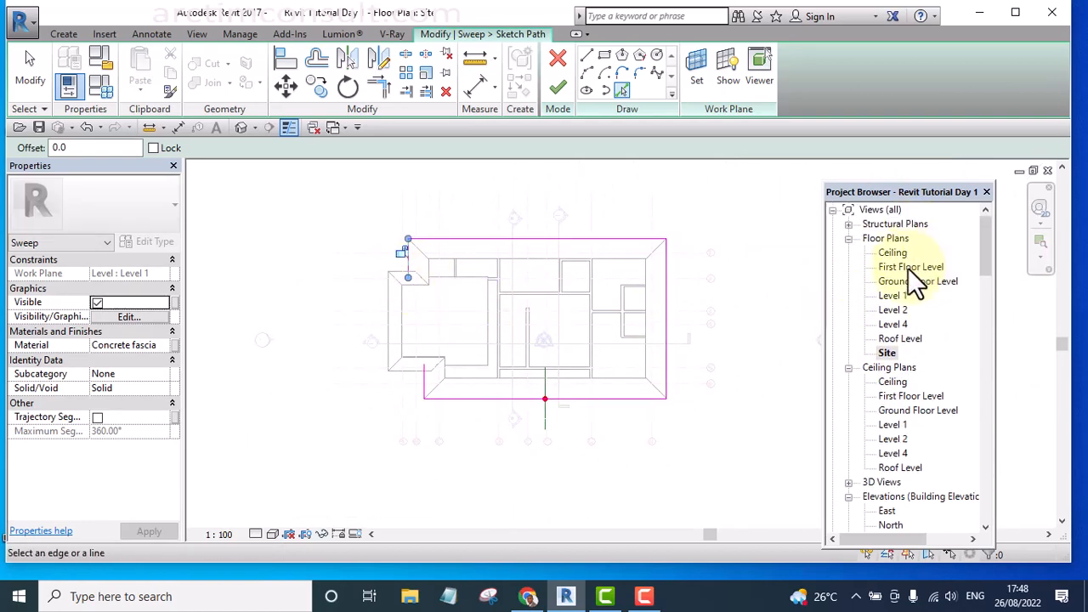
{"action": "double_click", "coordinate": [908, 268]}
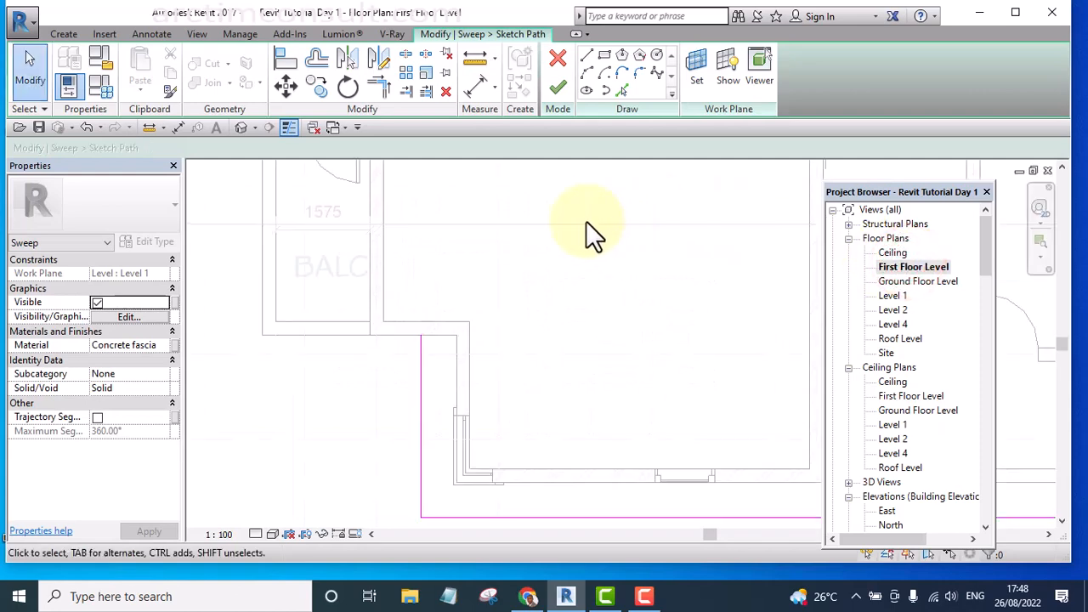
{"action": "scroll", "coordinate": [586, 223], "scroll_direction": "down", "scroll_amount": 4}
{"action": "middle_click_drag", "start_coordinate": [573, 231], "coordinate": [521, 328]}
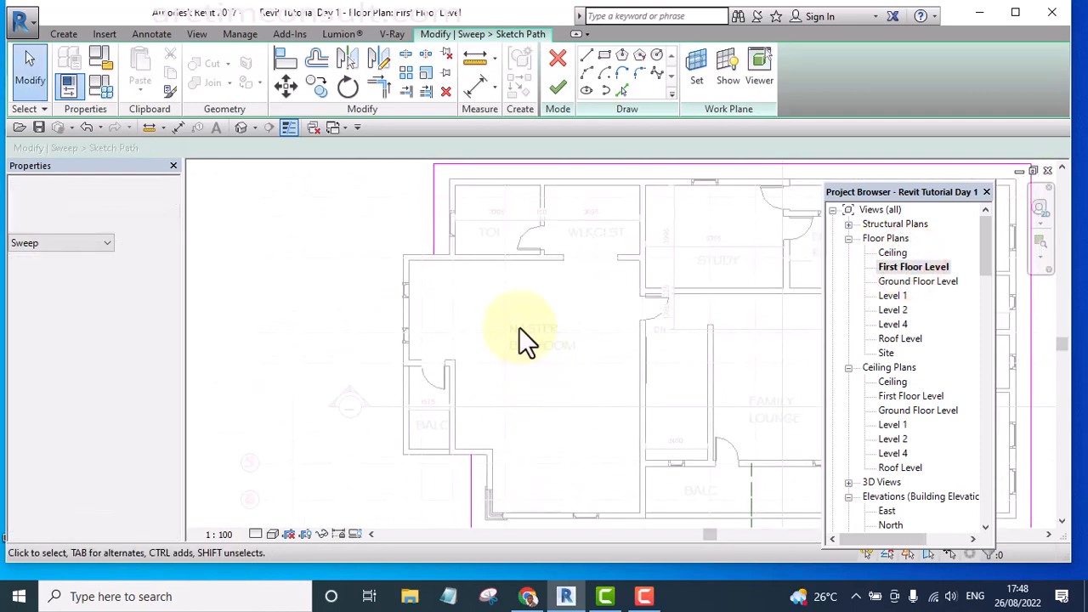
{"action": "scroll", "coordinate": [421, 223], "scroll_direction": "up", "scroll_amount": 3}
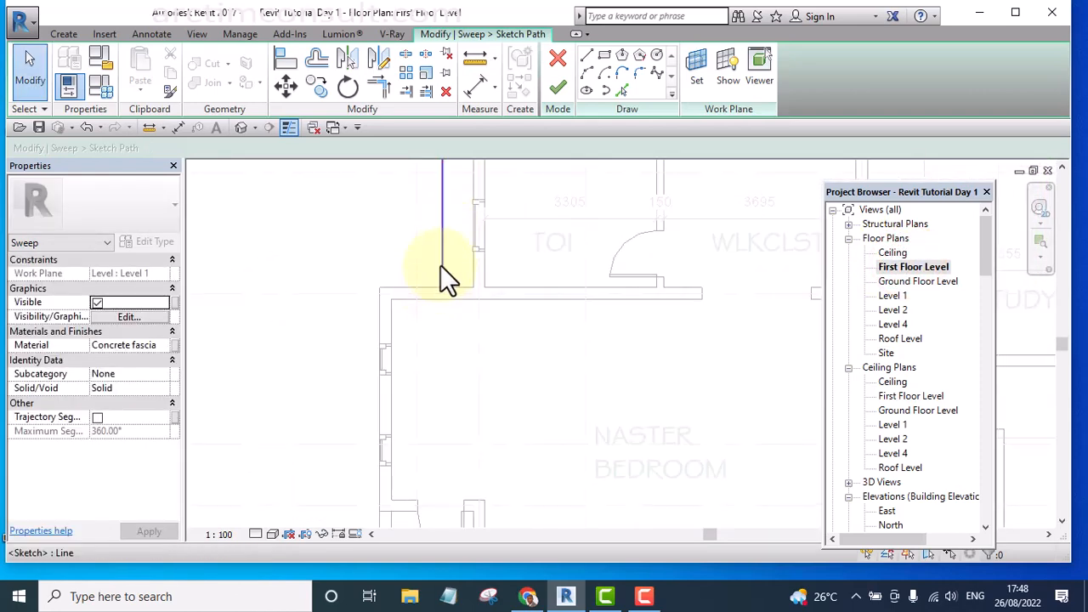
{"action": "scroll", "coordinate": [393, 253], "scroll_direction": "down", "scroll_amount": 4}
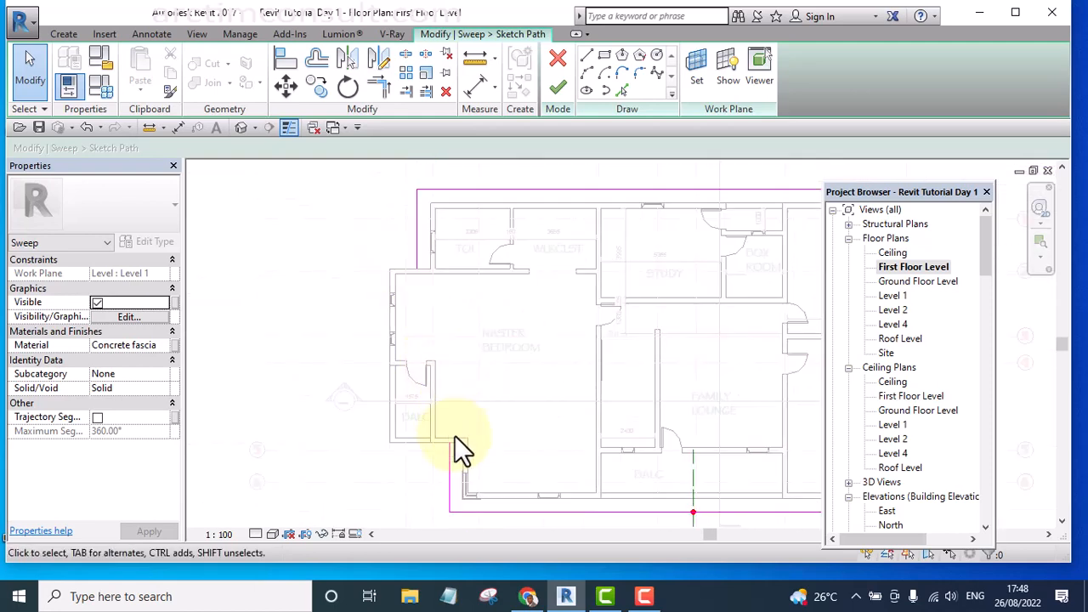
{"action": "middle_click_drag", "start_coordinate": [456, 438], "coordinate": [425, 335]}
{"action": "scroll", "coordinate": [423, 324], "scroll_direction": "down", "scroll_amount": 5}
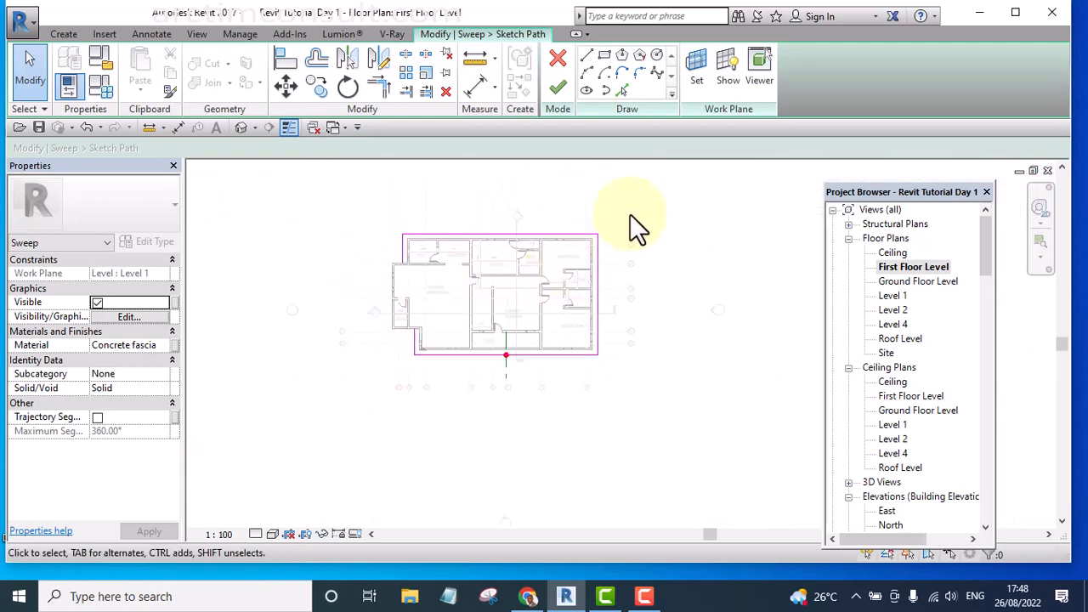
Finish the sweep path and start editing its sketched profile in the Elevation: West view.
{"action": "left_click", "coordinate": [558, 87]}
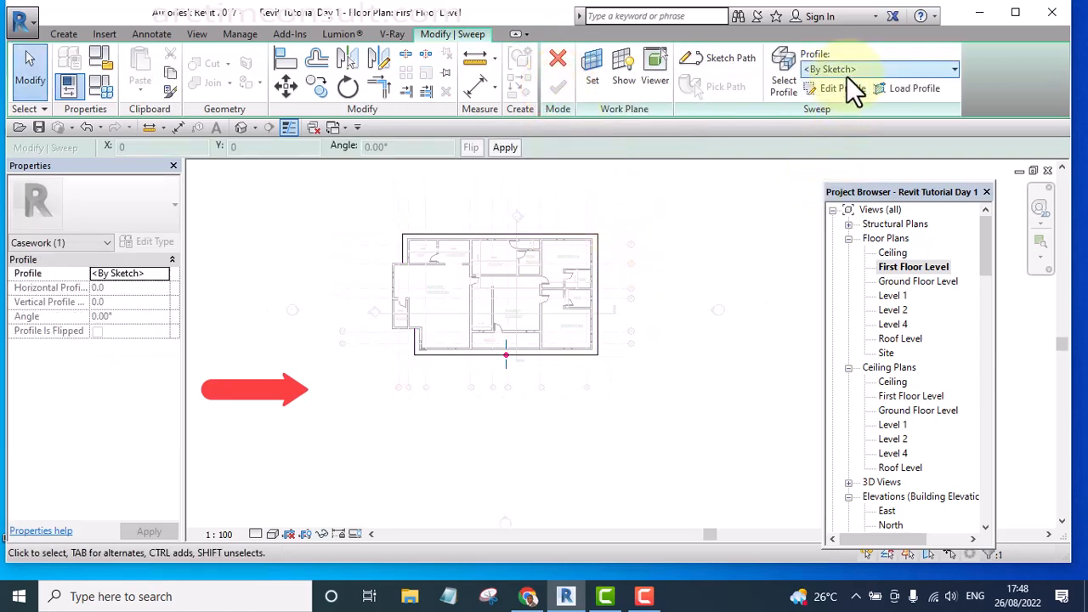
{"action": "left_click", "coordinate": [843, 88]}
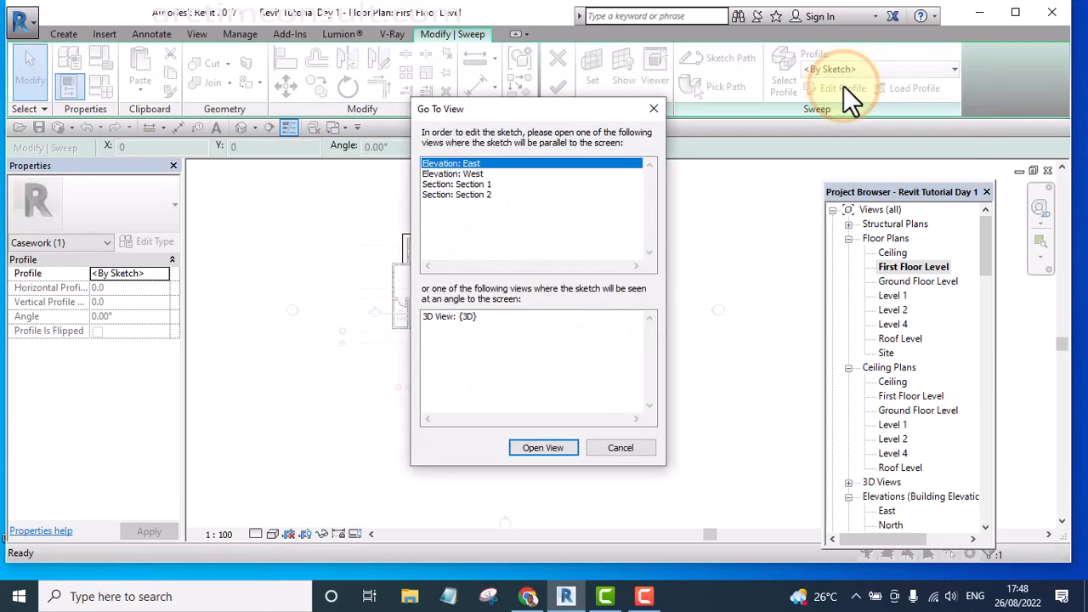
{"action": "left_click", "coordinate": [472, 174]}
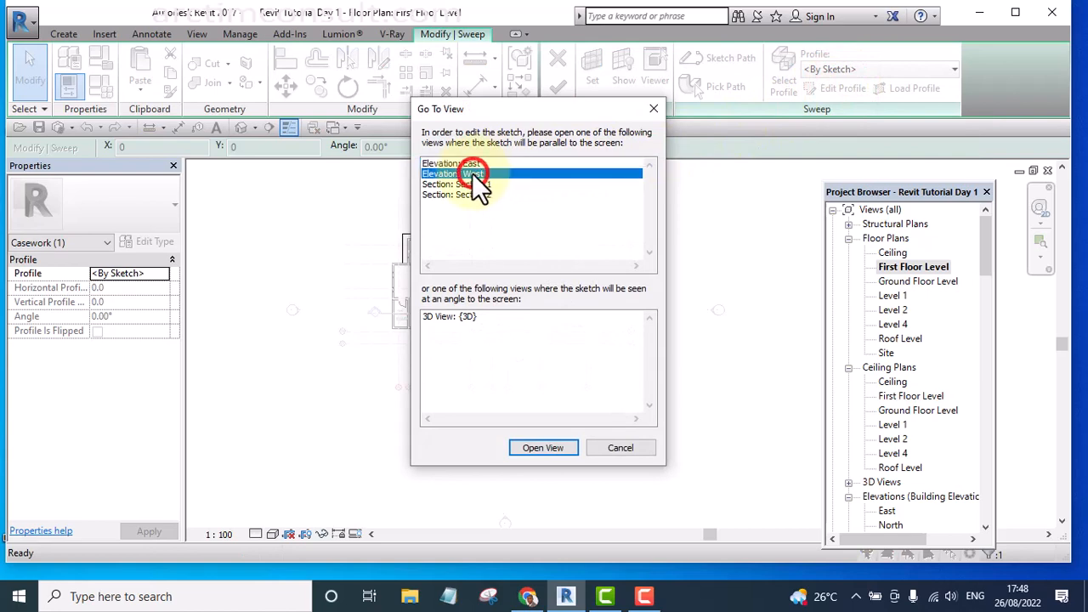
{"action": "left_click", "coordinate": [550, 445]}
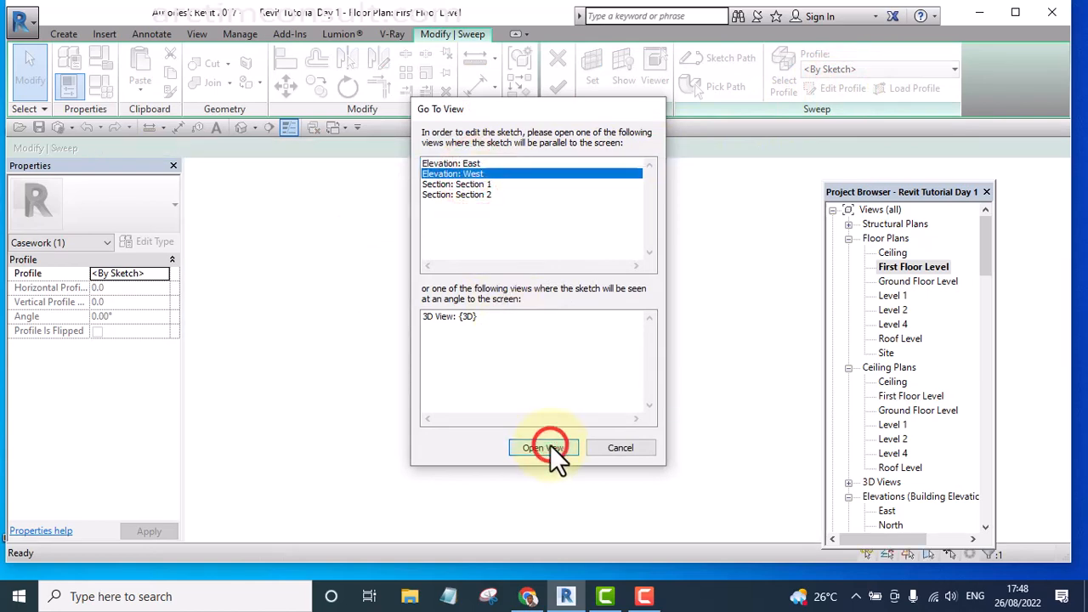
Start the profile at the roof's lower eave tip with a 100 mm horizontal line running inward along the roof underside.
{"action": "scroll", "coordinate": [625, 403], "scroll_direction": "down", "scroll_amount": 3}
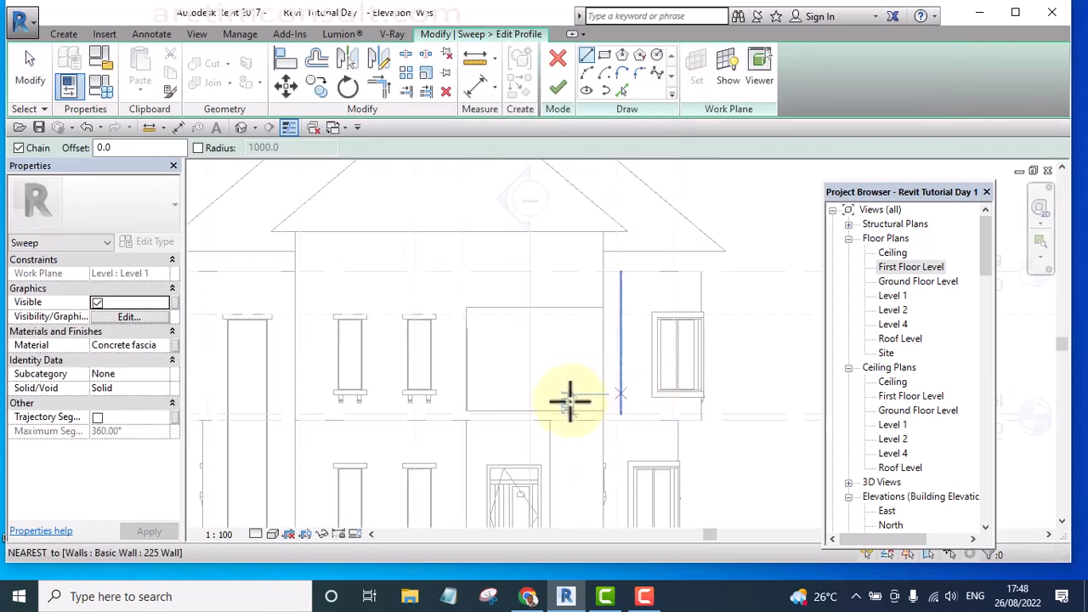
{"action": "scroll", "coordinate": [682, 280], "scroll_direction": "up", "scroll_amount": 1}
{"action": "scroll", "coordinate": [672, 285], "scroll_direction": "up", "scroll_amount": 1}
{"action": "middle_click_drag", "start_coordinate": [677, 375], "coordinate": [648, 279]}
{"action": "scroll", "coordinate": [629, 266], "scroll_direction": "down", "scroll_amount": 3}
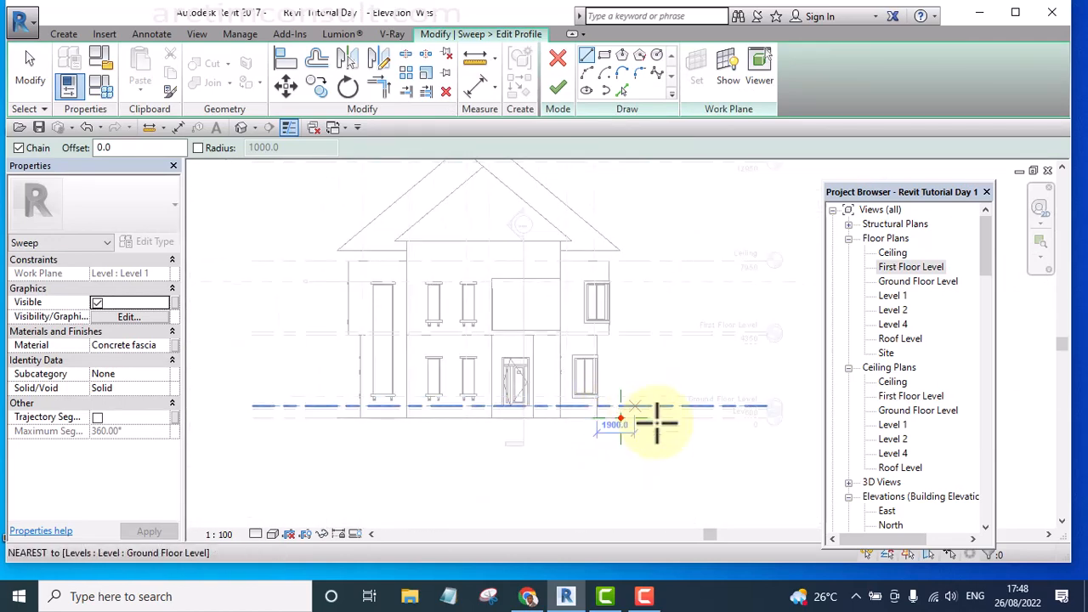
{"action": "scroll", "coordinate": [629, 423], "scroll_direction": "up", "scroll_amount": 4}
{"action": "scroll", "coordinate": [593, 408], "scroll_direction": "down", "scroll_amount": 5}
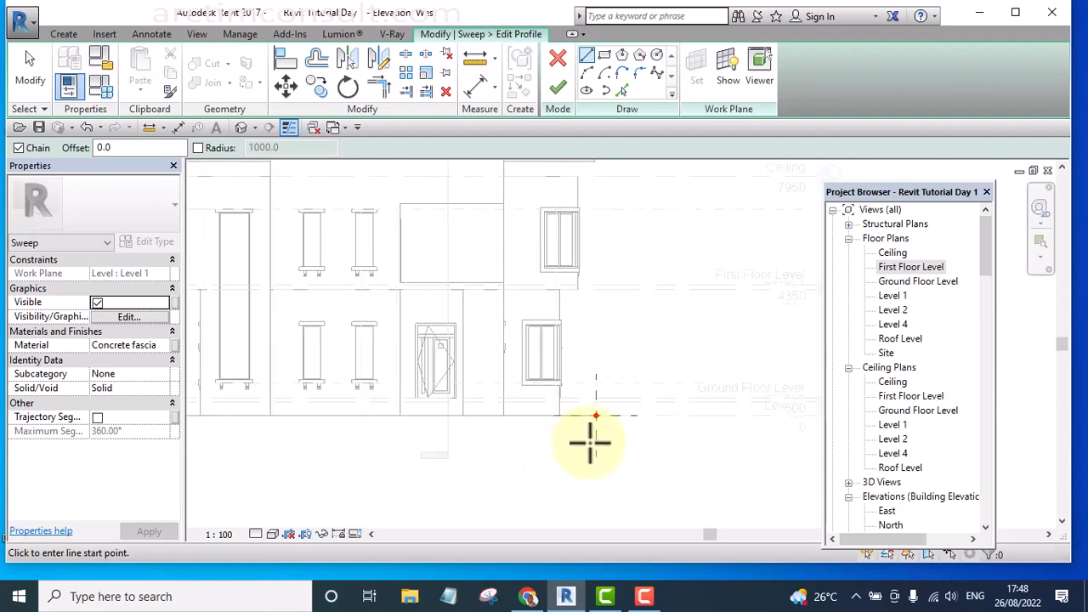
{"action": "scroll", "coordinate": [596, 366], "scroll_direction": "up", "scroll_amount": 5}
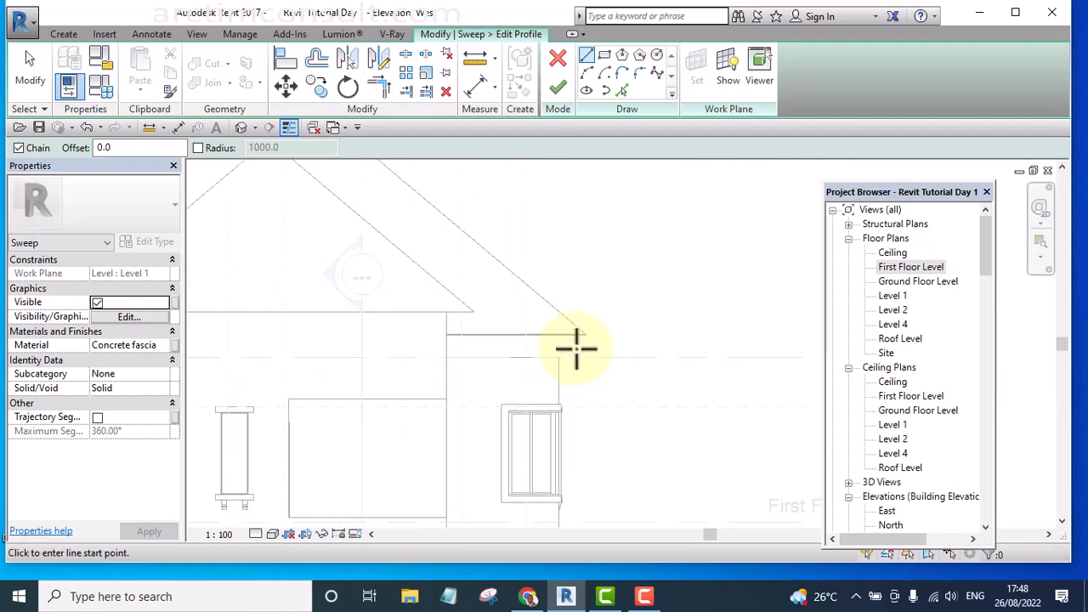
{"action": "scroll", "coordinate": [606, 357], "scroll_direction": "up", "scroll_amount": 5}
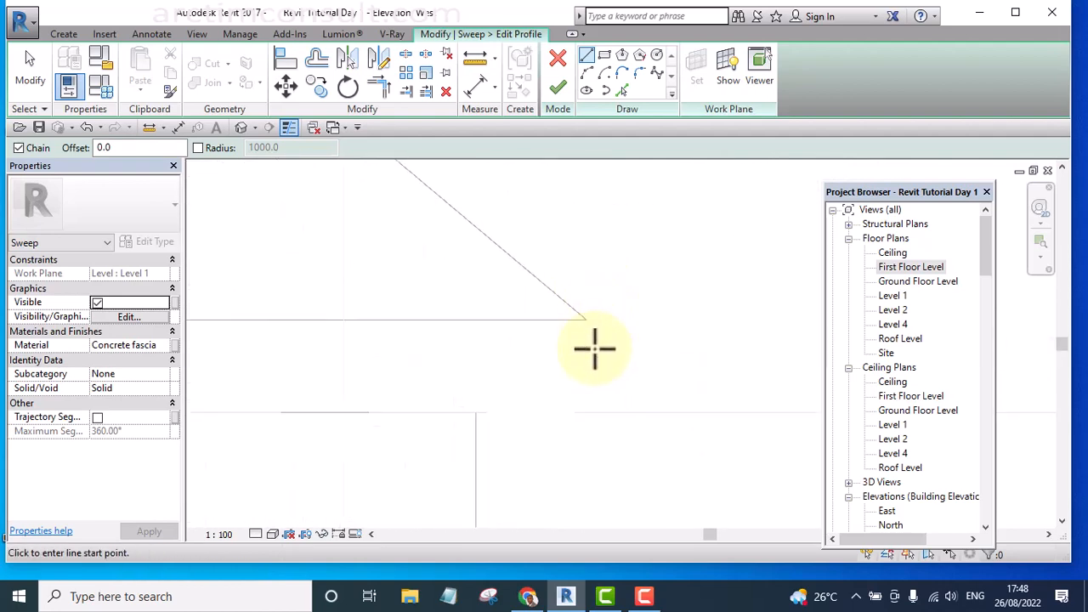
{"action": "middle_click_drag", "start_coordinate": [581, 291], "coordinate": [602, 250]}
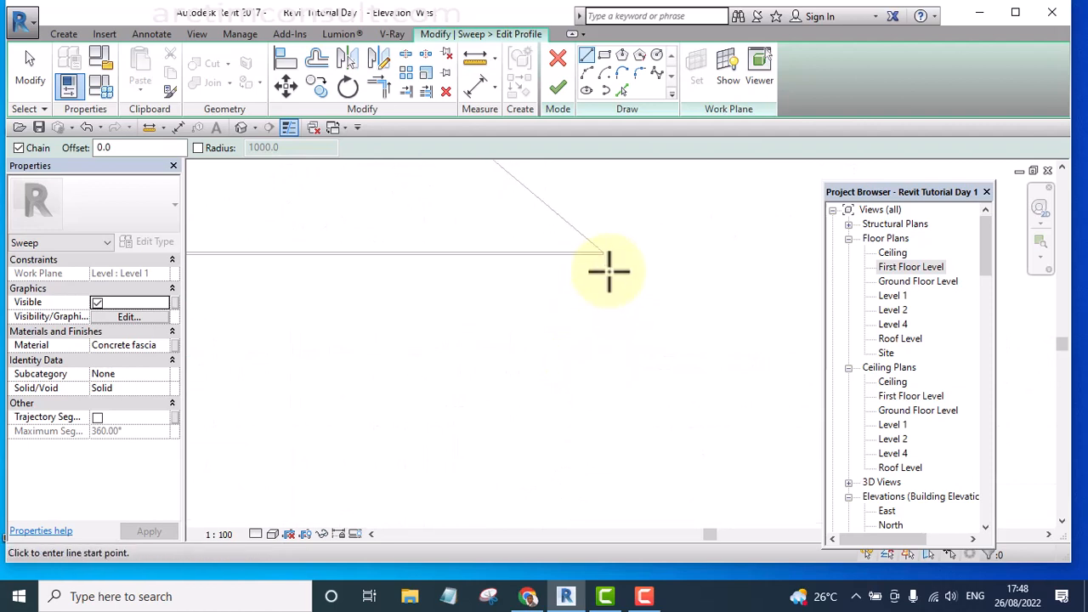
{"action": "scroll", "coordinate": [608, 250], "scroll_direction": "up", "scroll_amount": 3}
{"action": "left_click", "coordinate": [594, 247]}
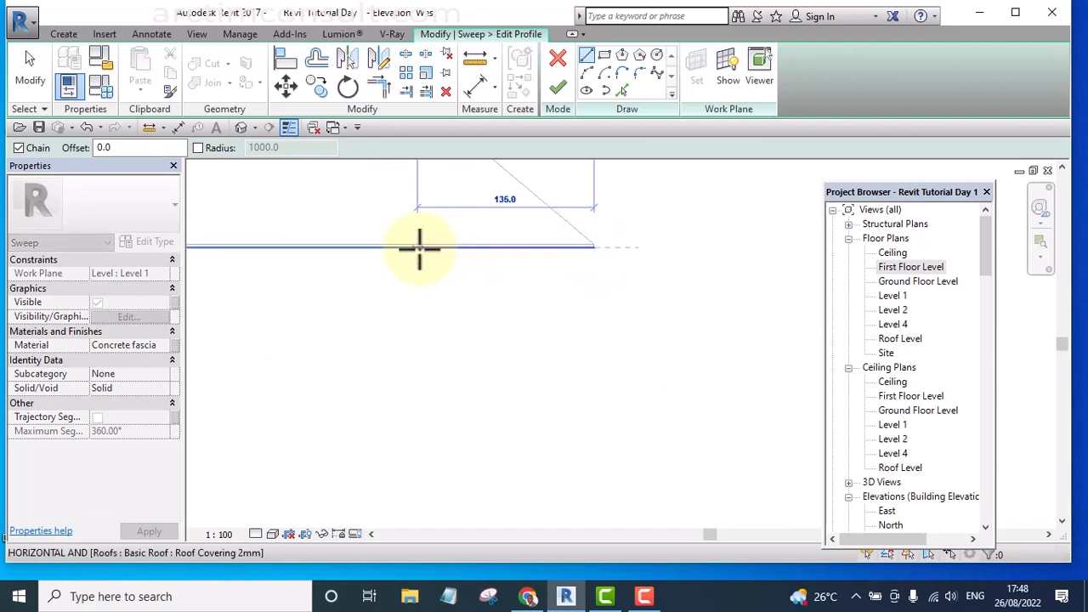
{"action": "type", "text": "1"}
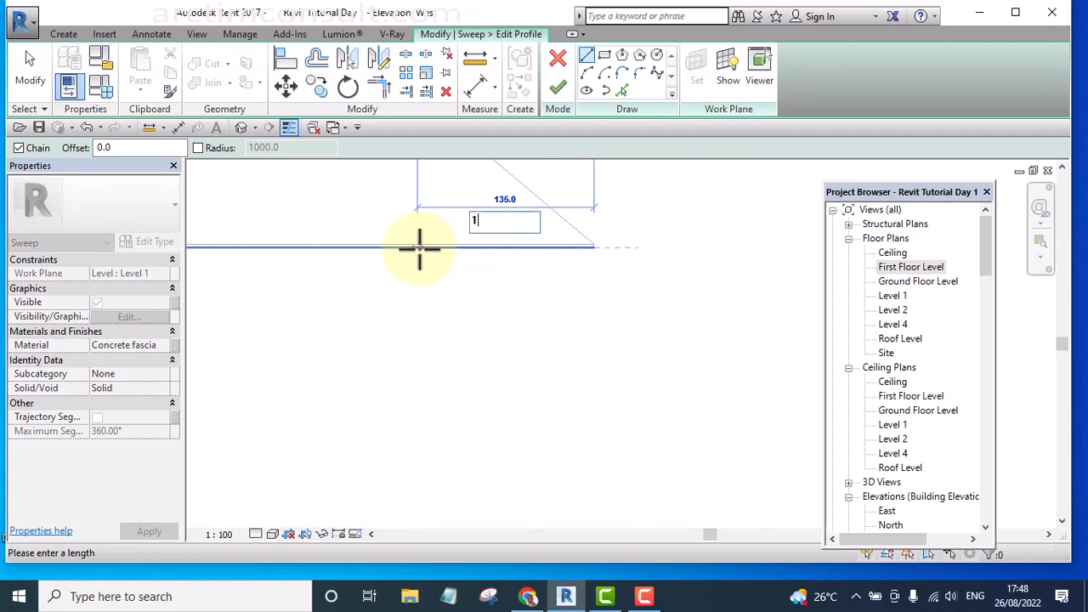
{"action": "type", "text": "00"}
{"action": "key", "text": "Return"}
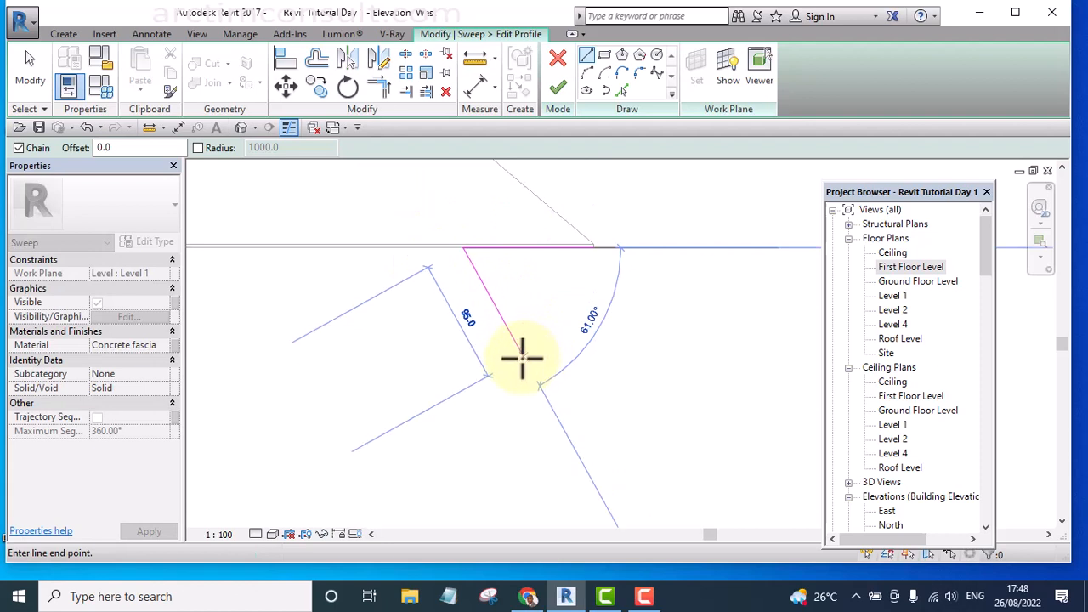
Continue the profile with a vertical line 150 mm straight down from the inner end of the eave line.
{"action": "scroll", "coordinate": [511, 349], "scroll_direction": "down", "scroll_amount": 4}
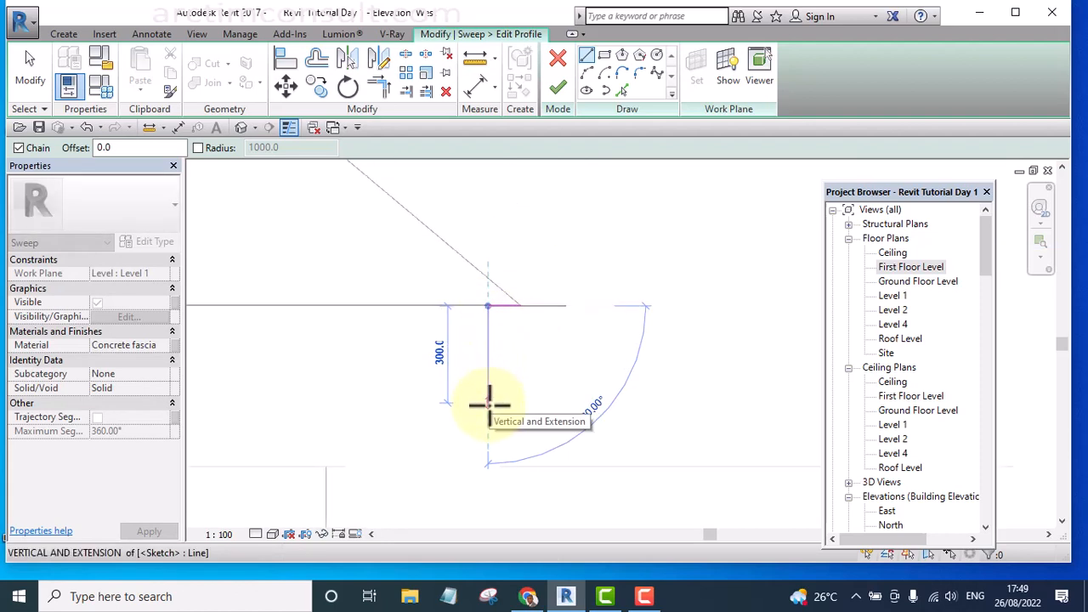
{"action": "type", "text": "15"}
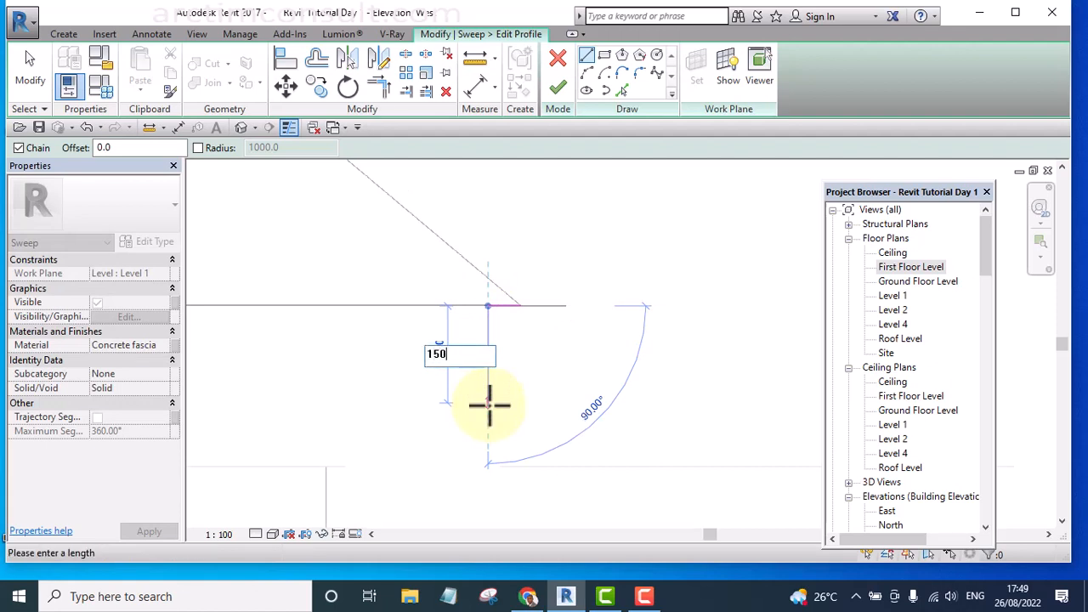
{"action": "type", "text": "0"}
{"action": "key", "text": "Return"}
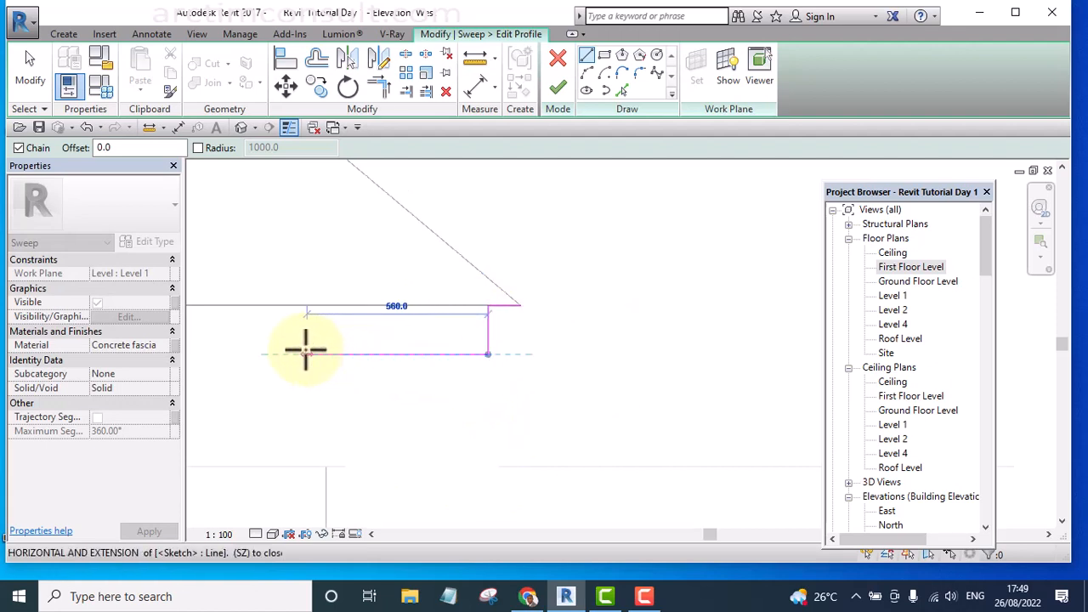
Extend the profile 145 mm horizontally towards the wall and 100 mm down, and end the line chain.
{"action": "type", "text": "1"}
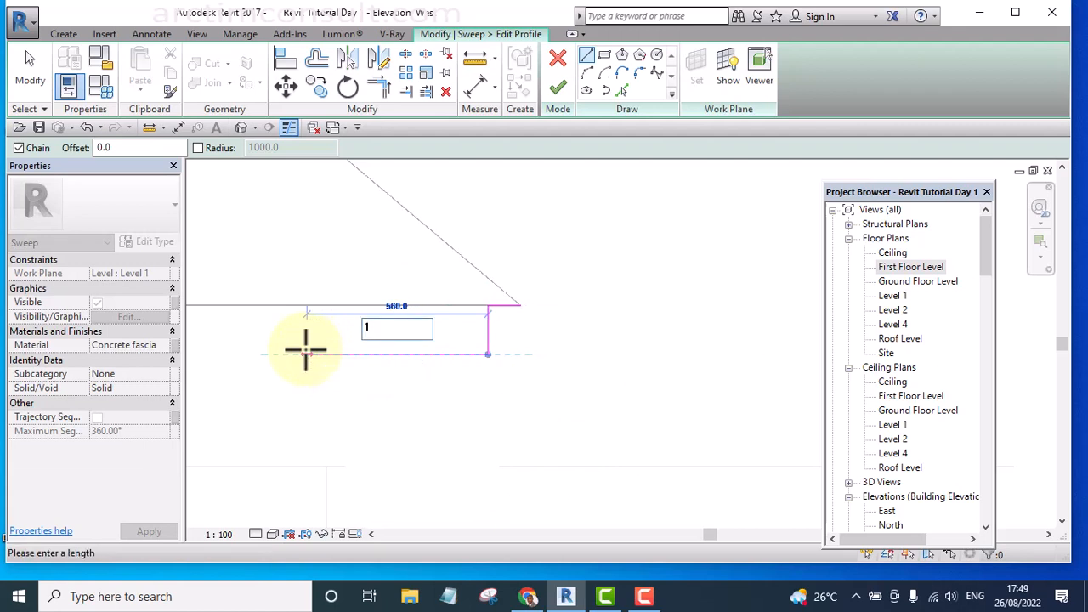
{"action": "type", "text": "45"}
{"action": "key", "text": "Return"}
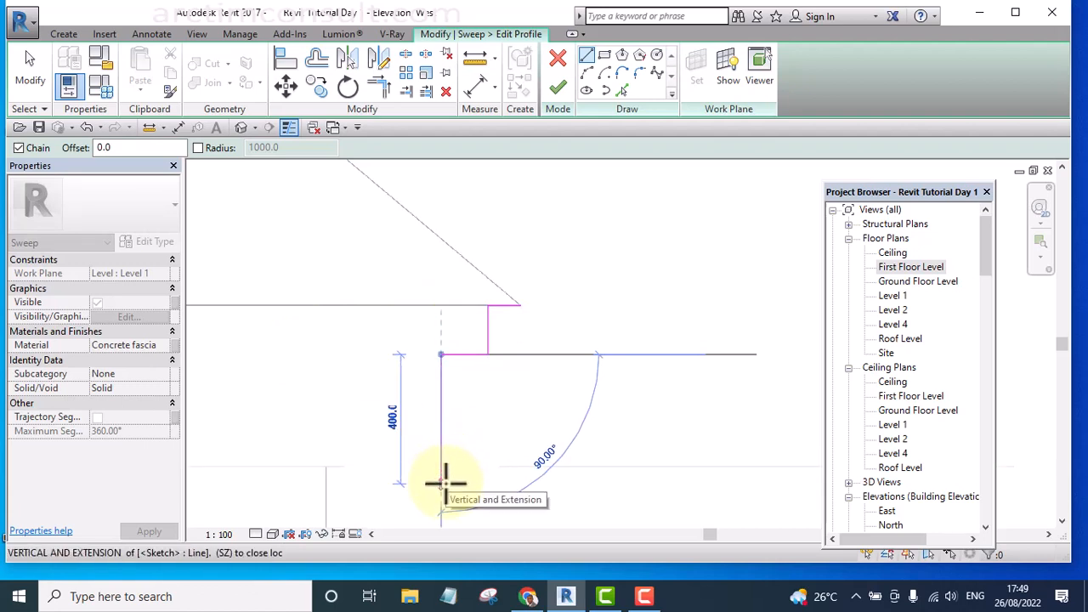
{"action": "type", "text": "100"}
{"action": "key", "text": "Return"}
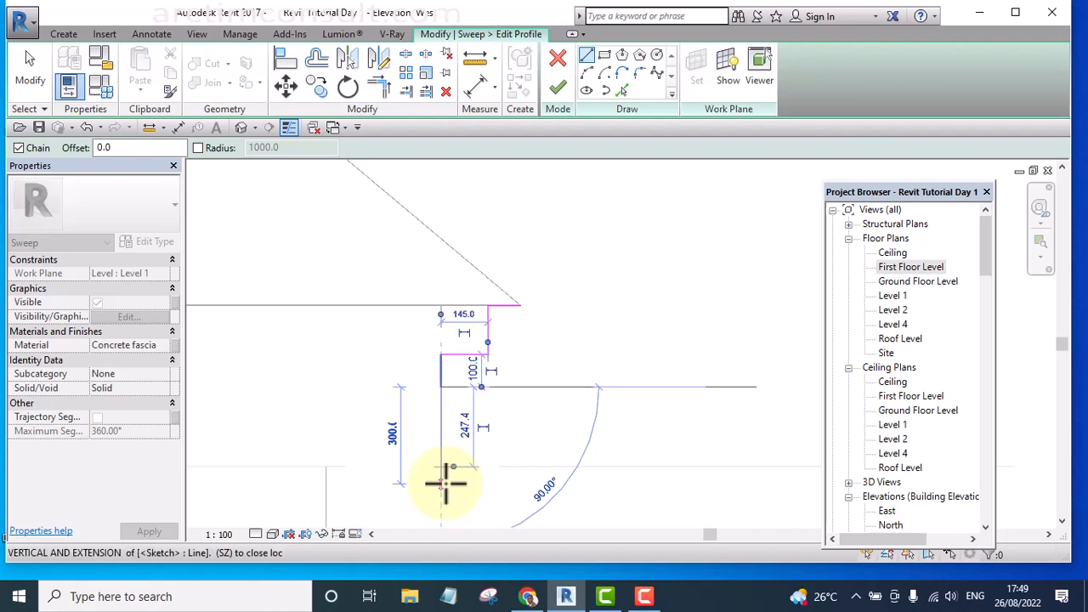
{"action": "key", "text": "Escape"}
{"action": "key", "text": "Escape"}
Draw the profile's 500 mm vertical back edge down from the roof underside, in line with the wall face.
{"action": "scroll", "coordinate": [637, 302], "scroll_direction": "down", "scroll_amount": 4}
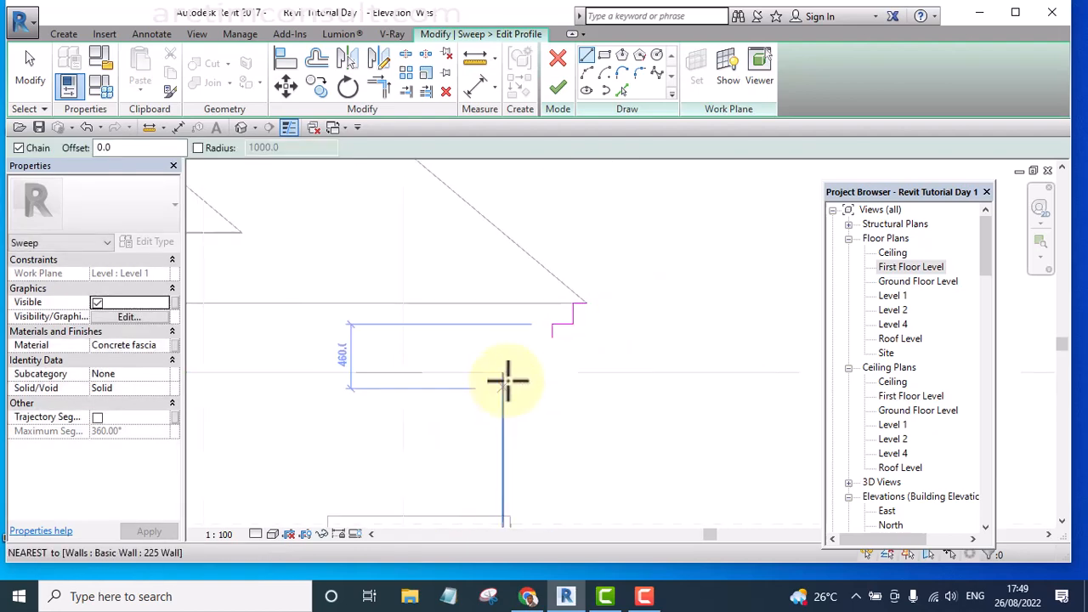
{"action": "scroll", "coordinate": [499, 309], "scroll_direction": "up", "scroll_amount": 1}
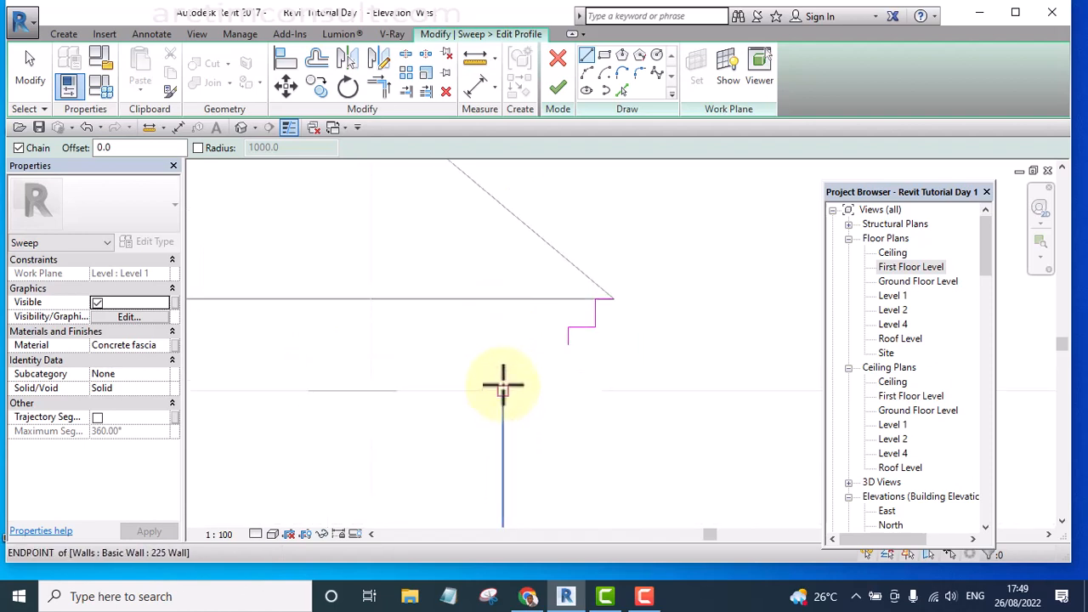
{"action": "left_click", "coordinate": [501, 300]}
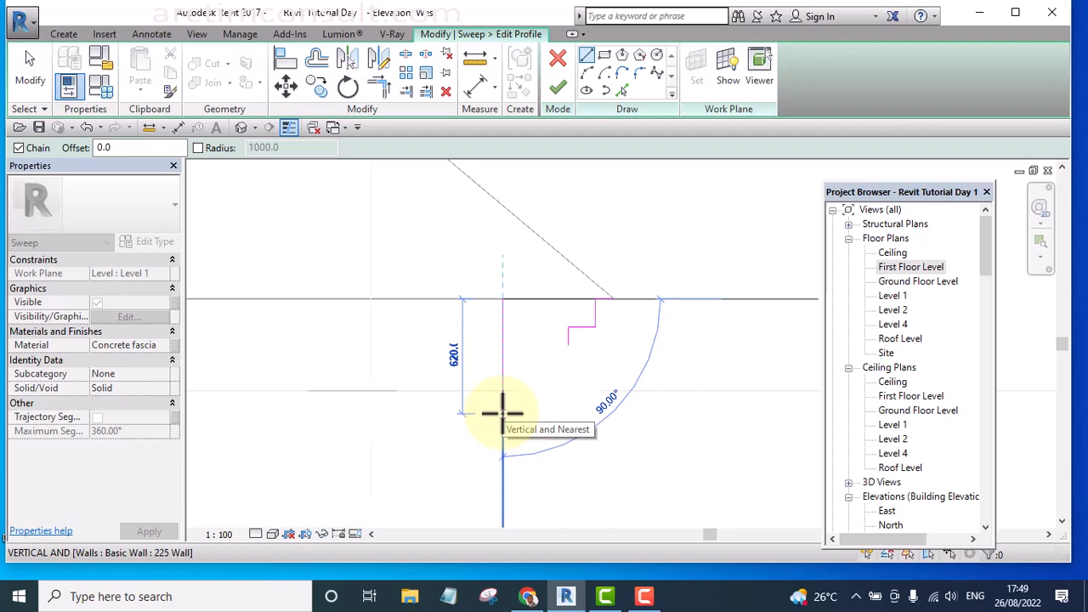
{"action": "type", "text": "50"}
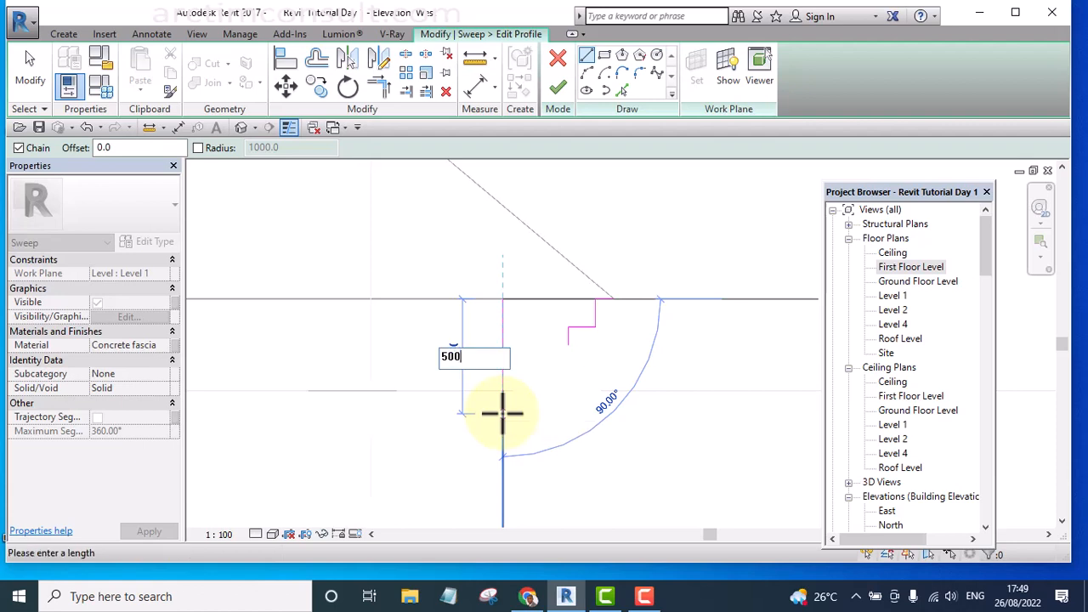
{"action": "type", "text": "0"}
{"action": "key", "text": "Return"}
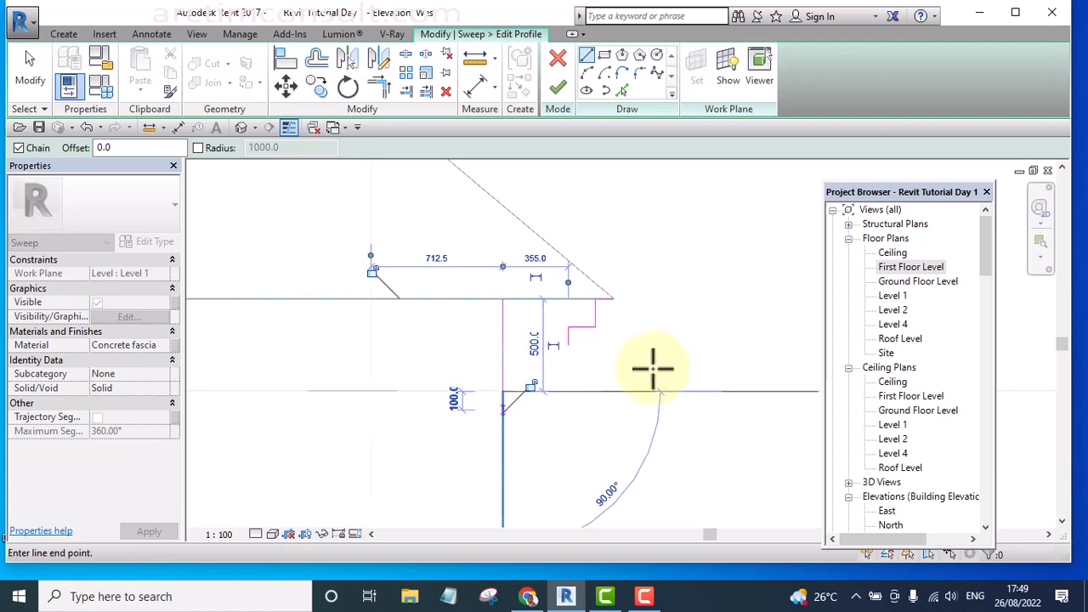
Step the profile's lower end 100 mm outward from the wall, 100 mm up and 100 mm outward, and end the chain.
{"action": "scroll", "coordinate": [561, 388], "scroll_direction": "up", "scroll_amount": 3}
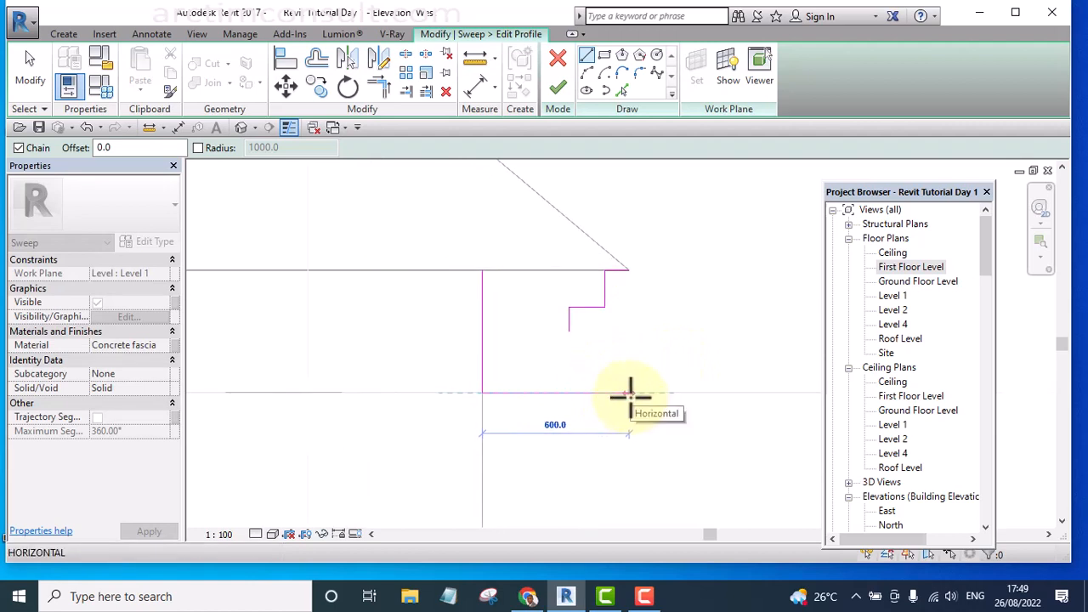
{"action": "type", "text": "100"}
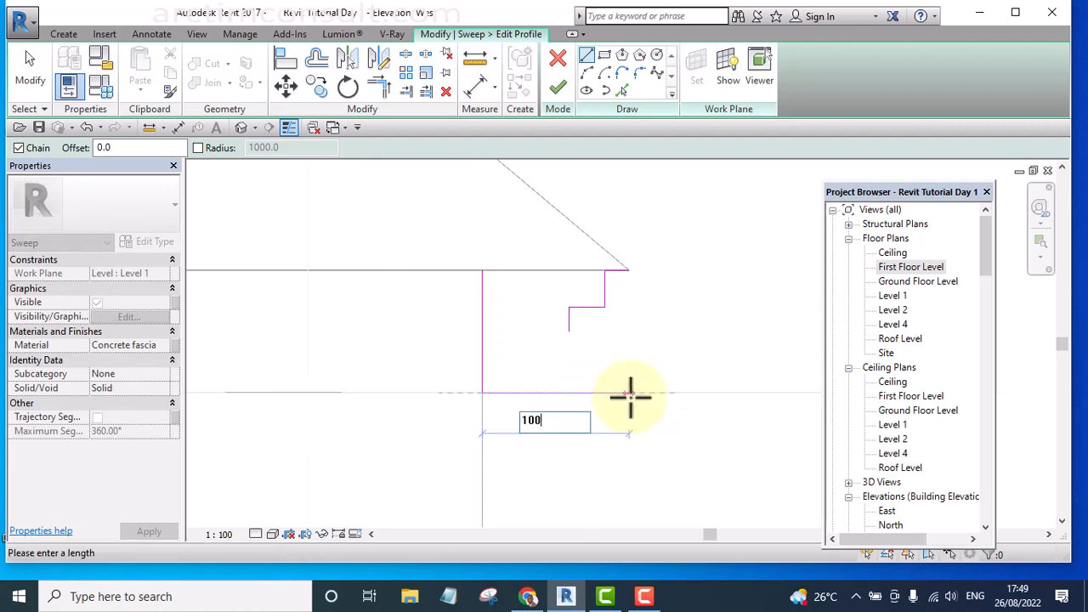
{"action": "key", "text": "Return"}
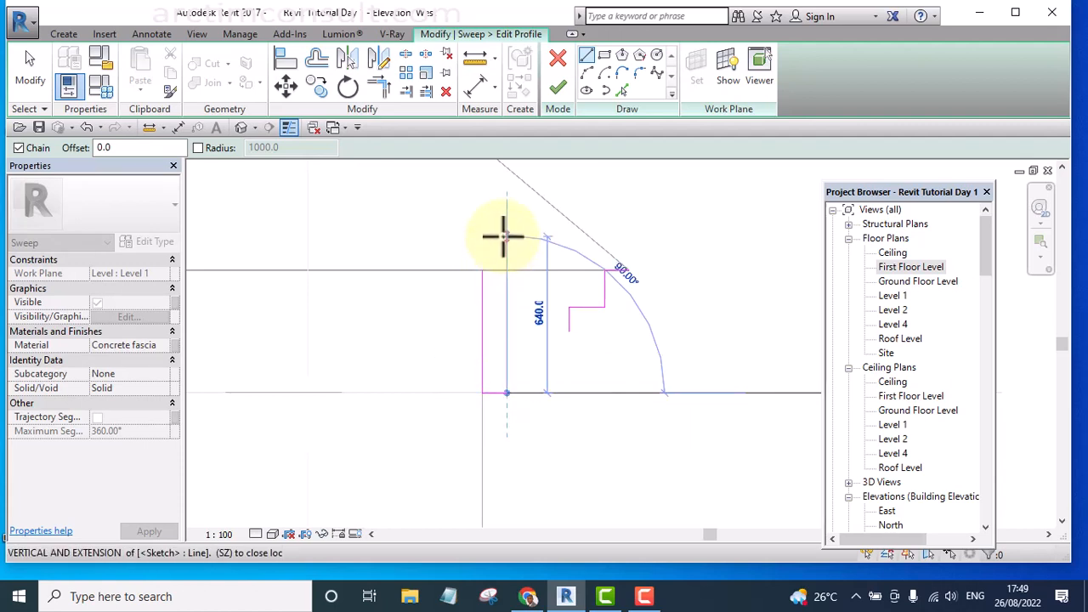
{"action": "type", "text": "1"}
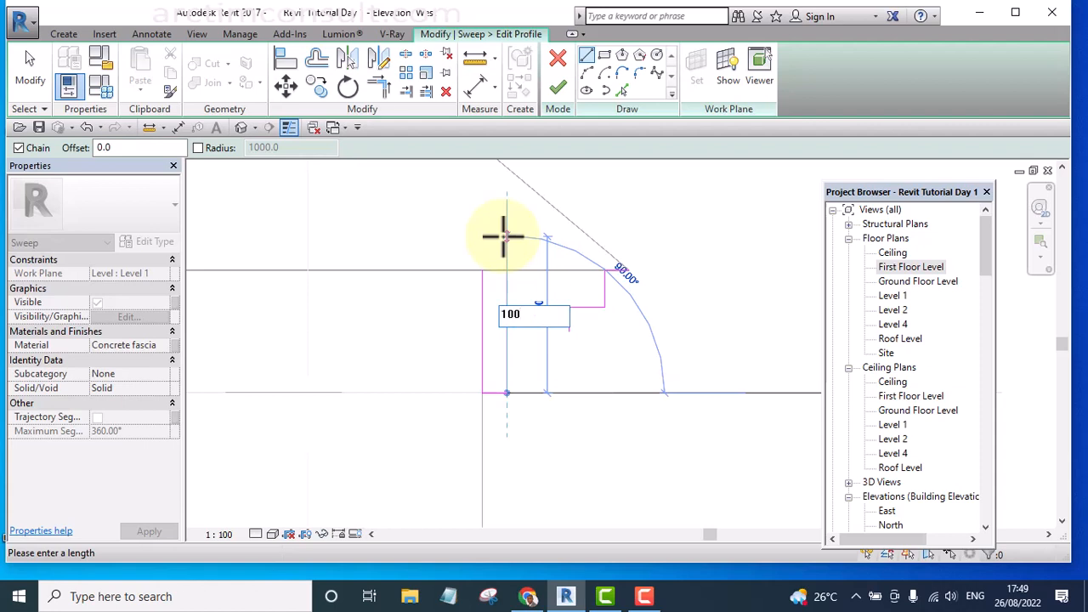
{"action": "type", "text": "00"}
{"action": "key", "text": "Return"}
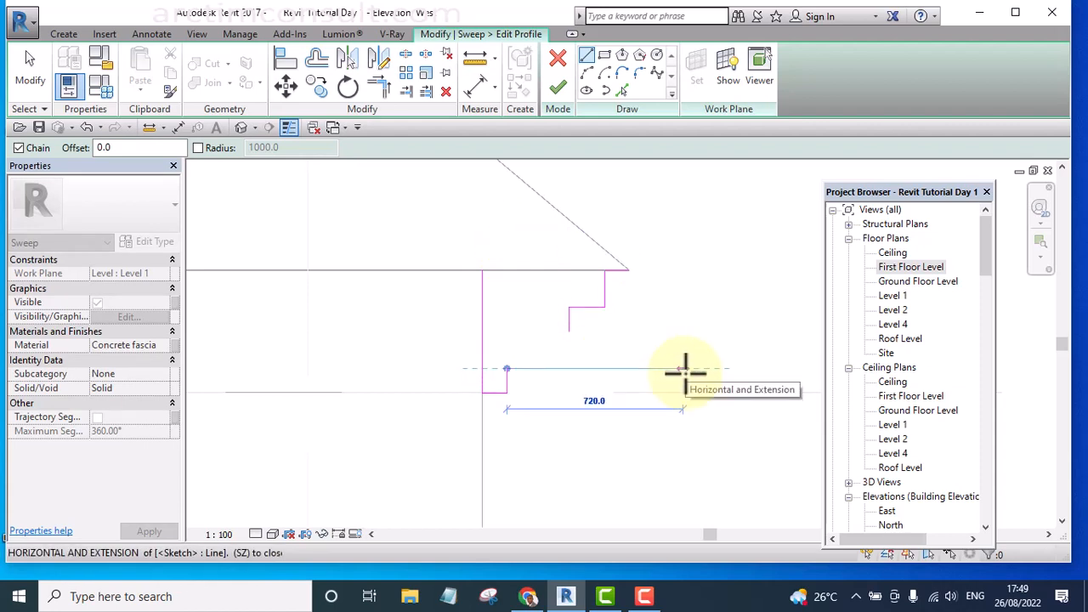
{"action": "type", "text": "100"}
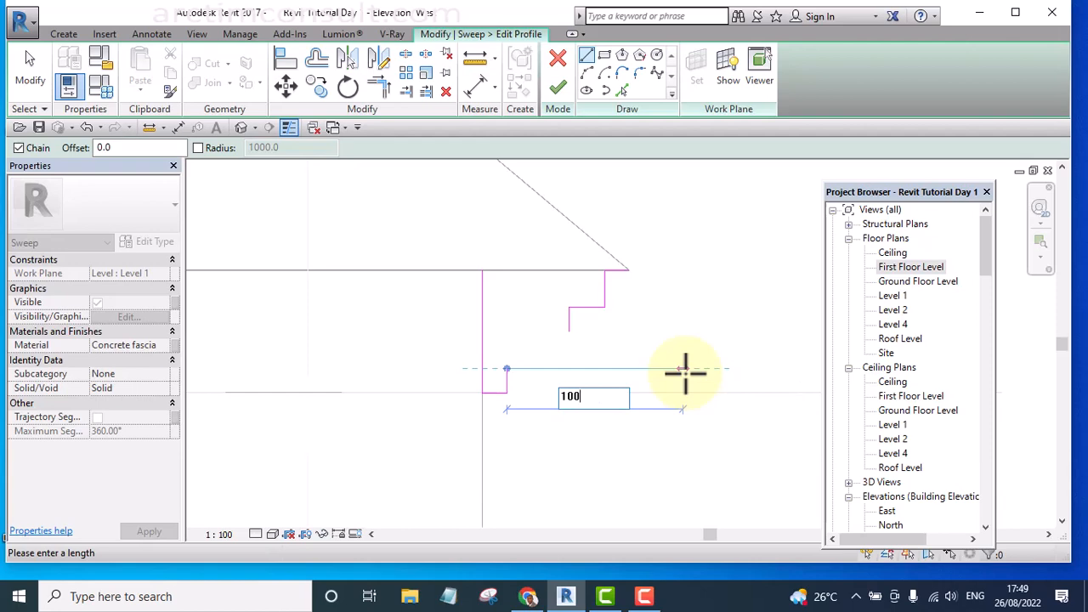
{"action": "key", "text": "Return"}
{"action": "key", "text": "Escape"}
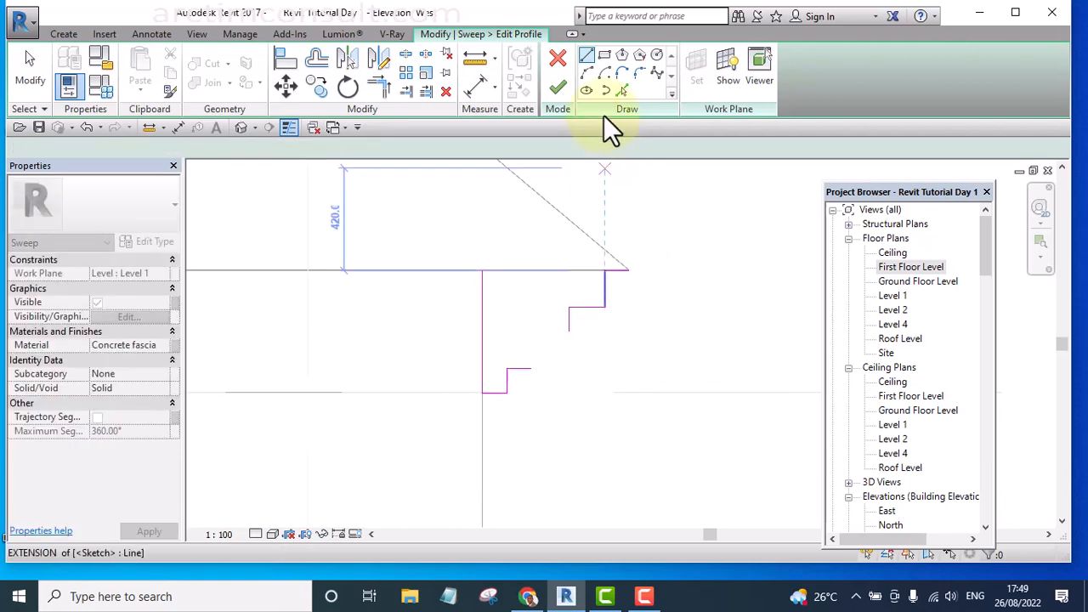
Join the open ends of the upper and lower steps with a start-end-radius arc of about 260 mm radius, curving in towards the wall.
{"action": "left_click", "coordinate": [588, 73]}
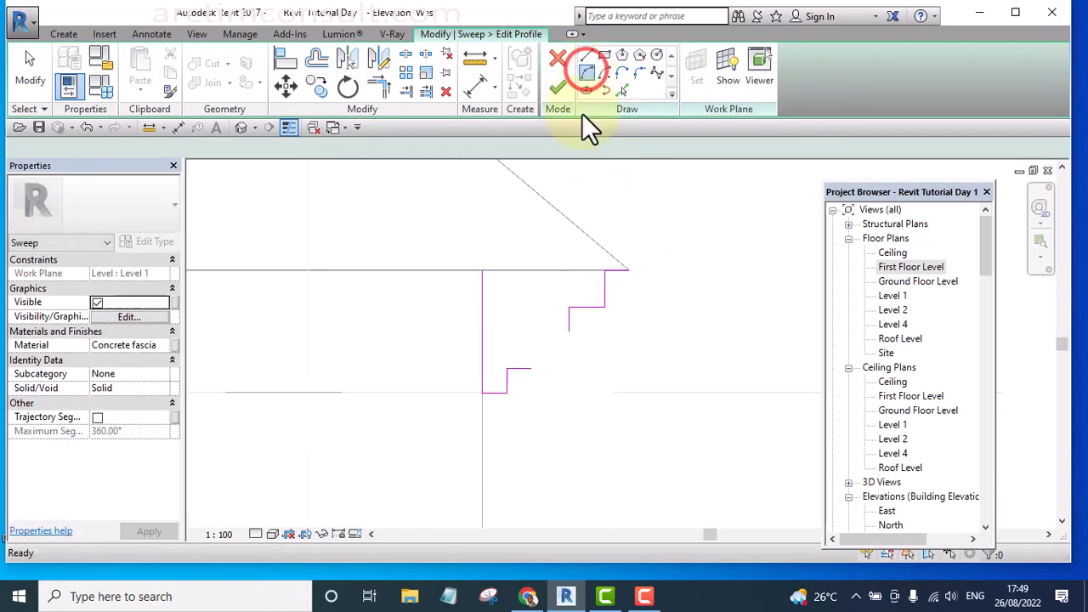
{"action": "scroll", "coordinate": [570, 335], "scroll_direction": "up", "scroll_amount": 4}
{"action": "scroll", "coordinate": [576, 344], "scroll_direction": "up", "scroll_amount": 2}
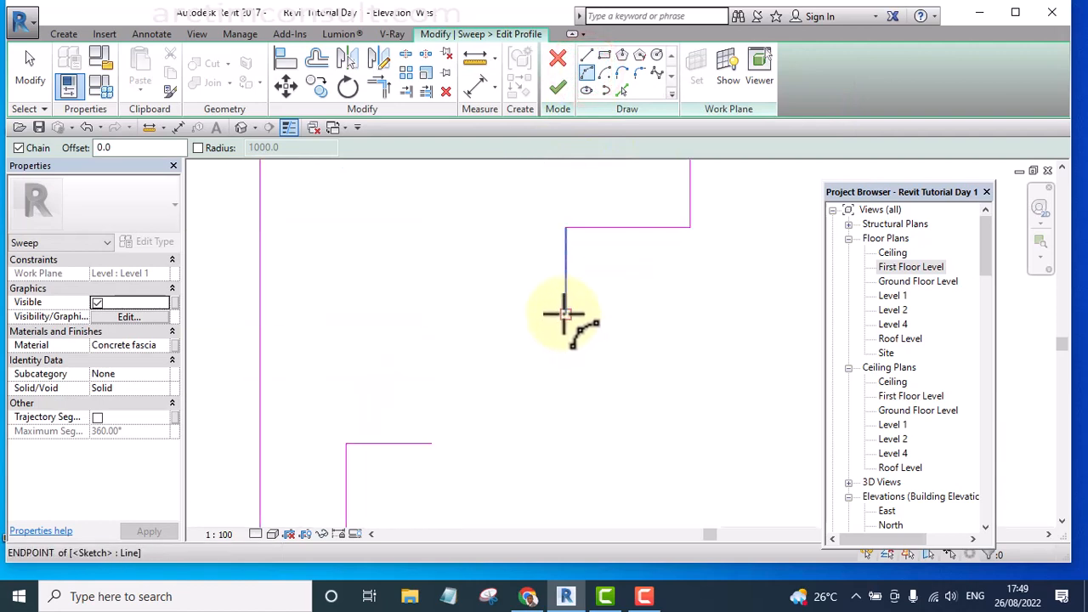
{"action": "left_click", "coordinate": [565, 315]}
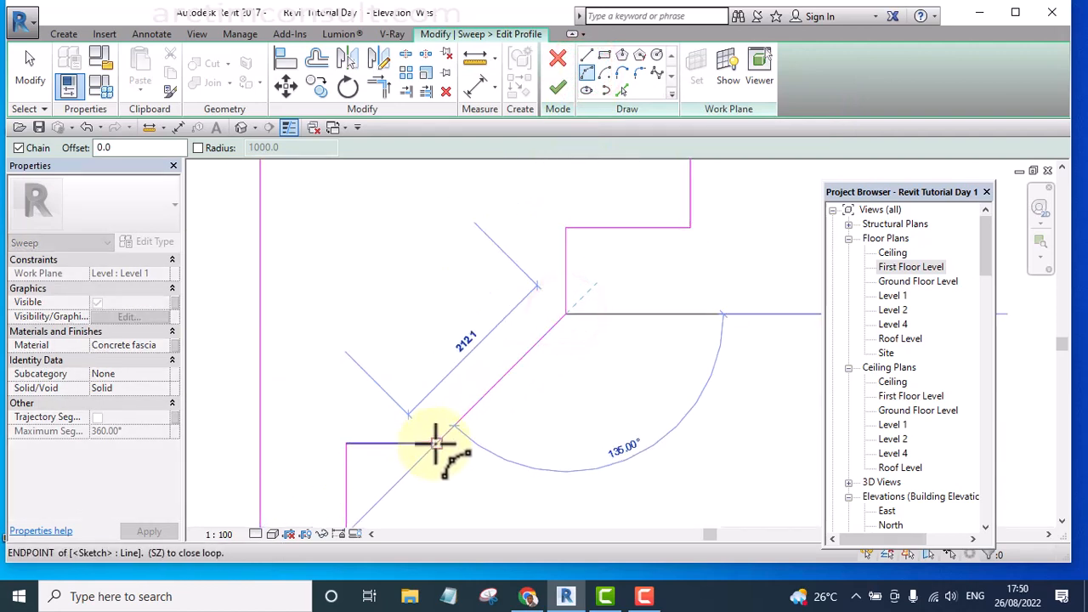
{"action": "scroll", "coordinate": [434, 442], "scroll_direction": "up", "scroll_amount": 4}
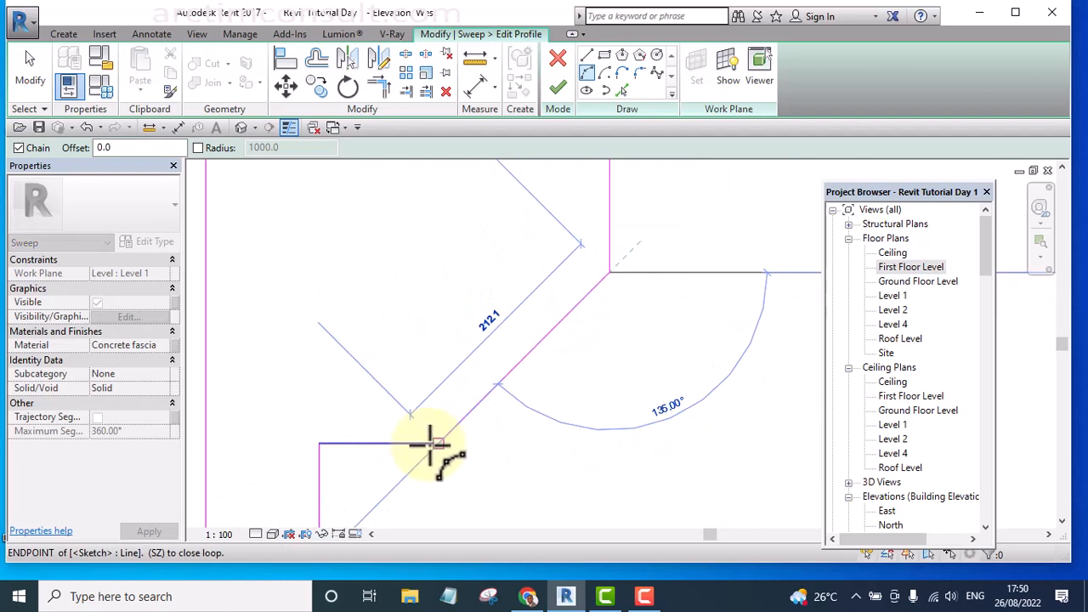
{"action": "scroll", "coordinate": [419, 425], "scroll_direction": "up", "scroll_amount": 3}
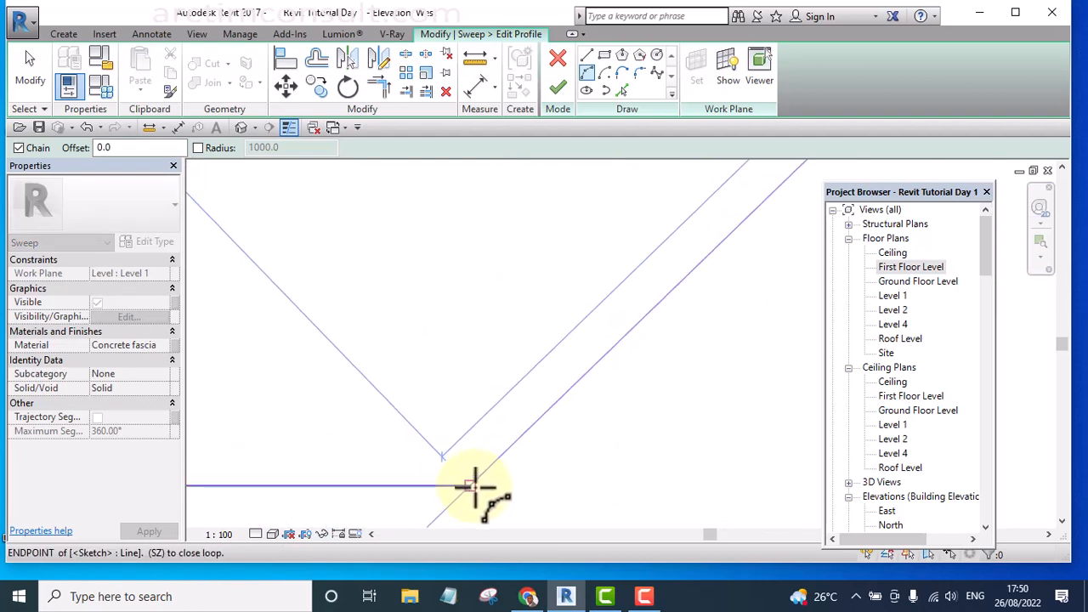
{"action": "left_click", "coordinate": [471, 488]}
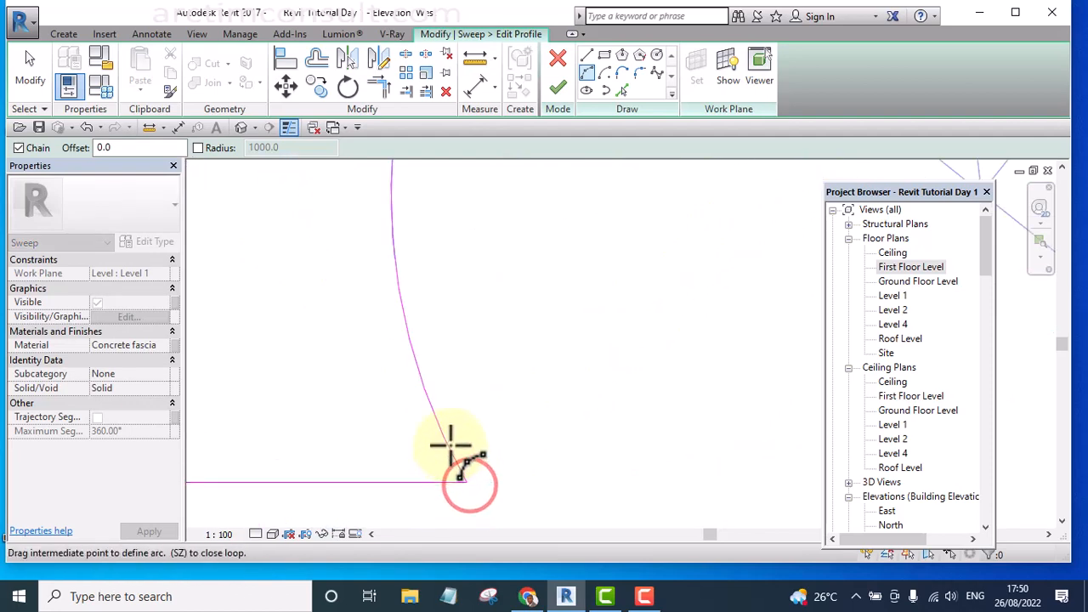
{"action": "scroll", "coordinate": [451, 434], "scroll_direction": "down", "scroll_amount": 4}
{"action": "scroll", "coordinate": [466, 394], "scroll_direction": "down", "scroll_amount": 4}
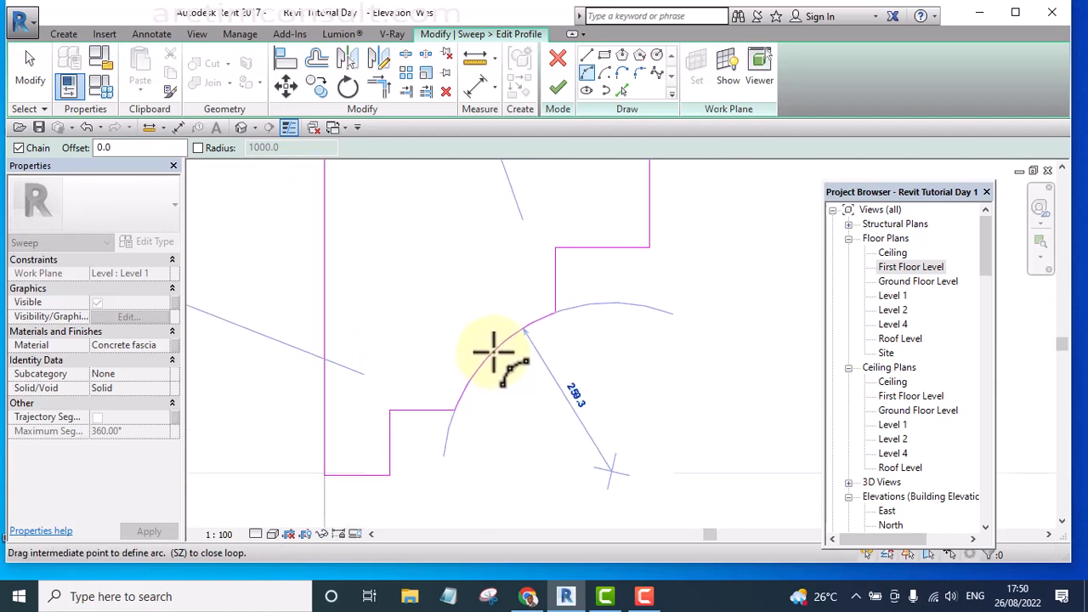
{"action": "left_click", "coordinate": [493, 356]}
{"action": "scroll", "coordinate": [545, 365], "scroll_direction": "down", "scroll_amount": 3}
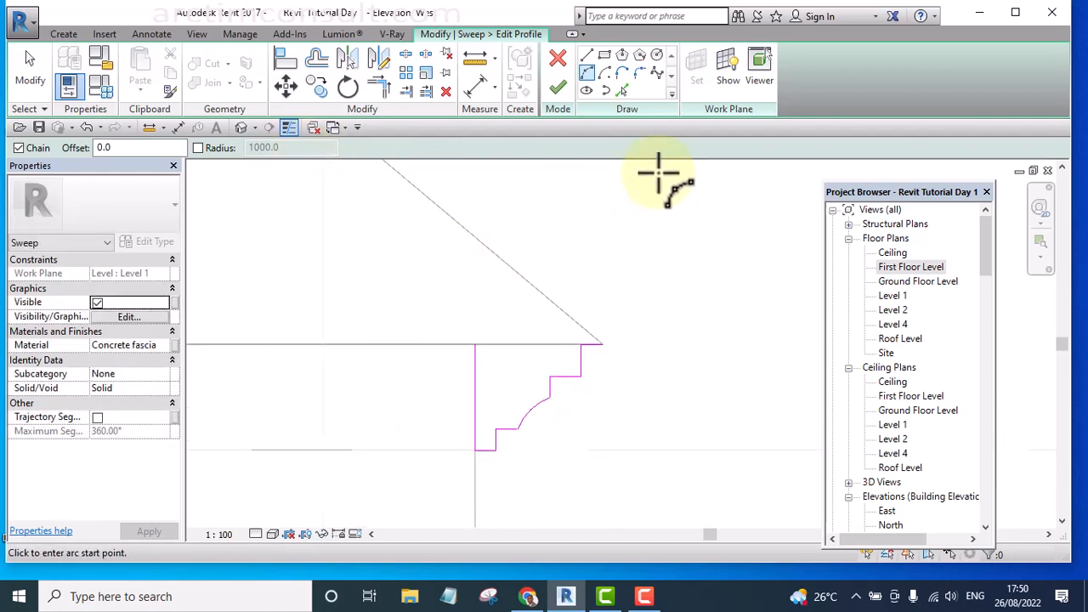
Close the profile's loop by trimming its top line to corners with the vertical back edge and the outermost vertical step.
{"action": "left_click", "coordinate": [557, 88]}
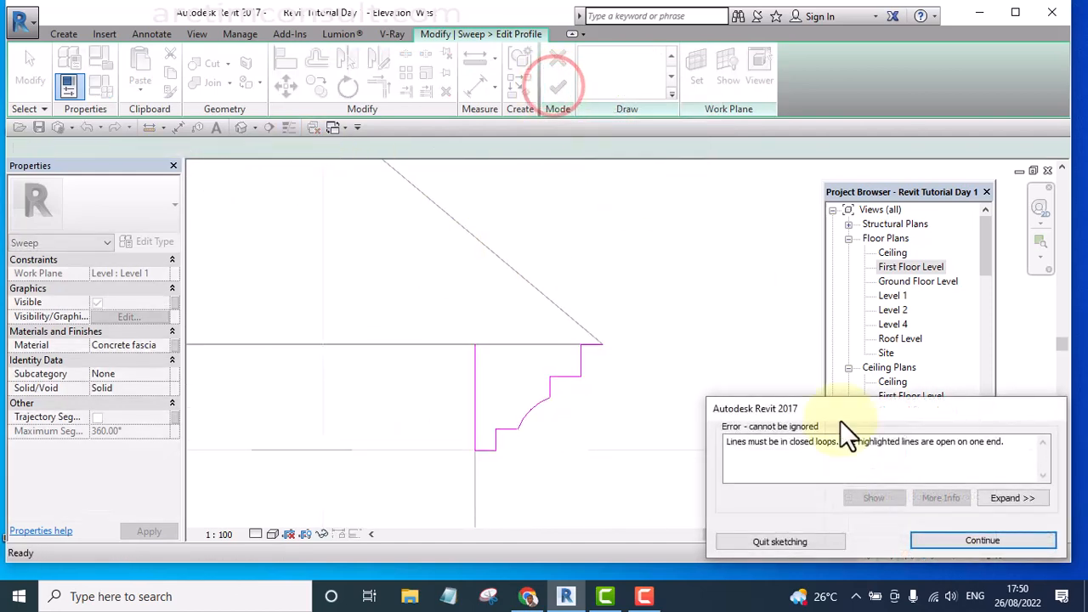
{"action": "left_click", "coordinate": [963, 541]}
{"action": "scroll", "coordinate": [546, 316], "scroll_direction": "up", "scroll_amount": 3}
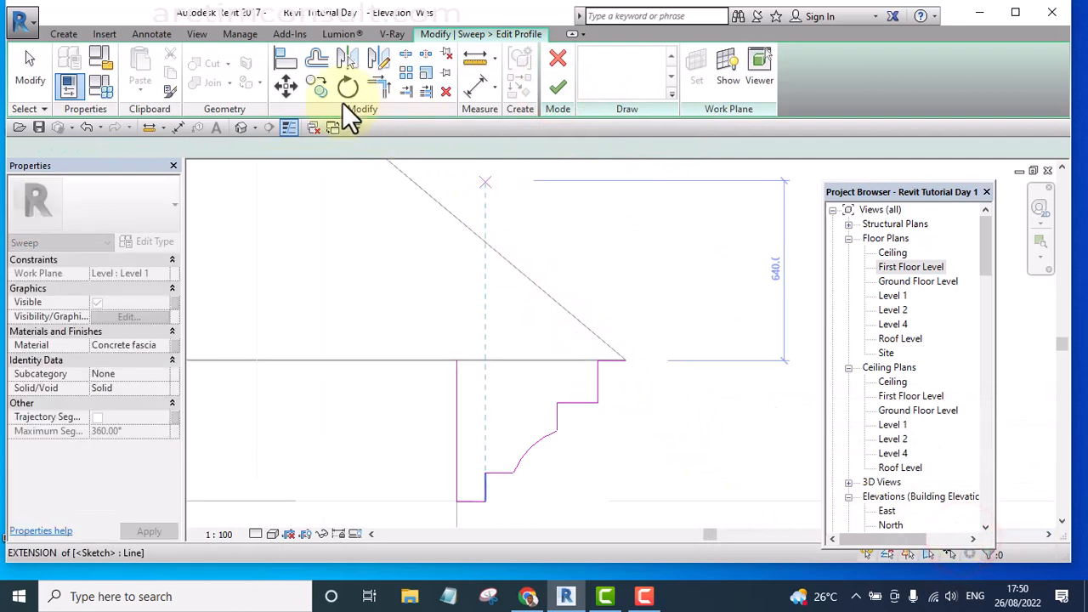
{"action": "left_click", "coordinate": [379, 85]}
{"action": "left_click", "coordinate": [451, 377]}
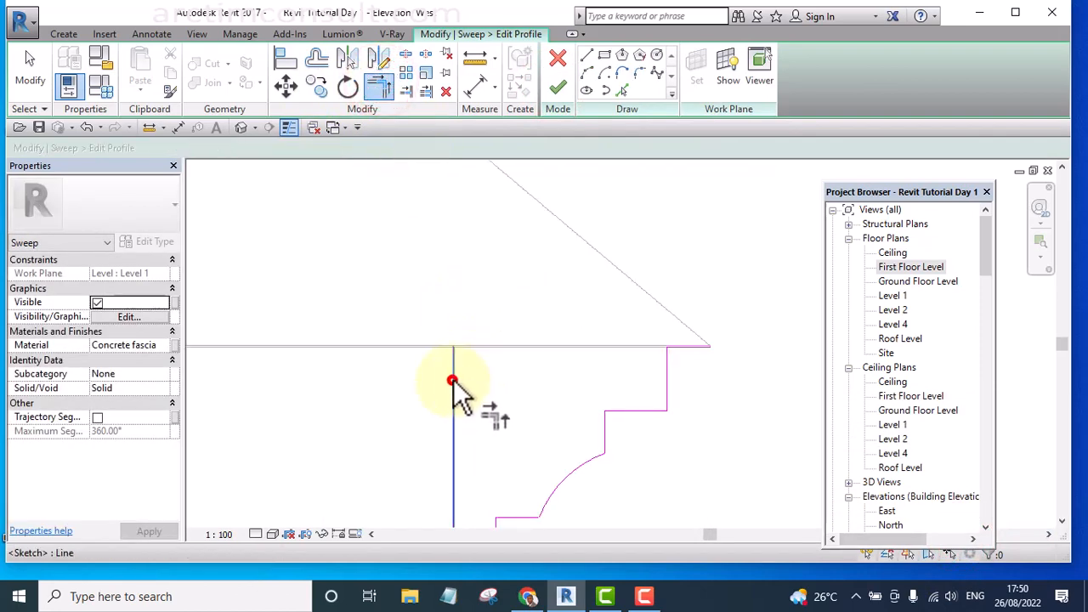
{"action": "left_click", "coordinate": [678, 348]}
{"action": "scroll", "coordinate": [701, 400], "scroll_direction": "up", "scroll_amount": 1}
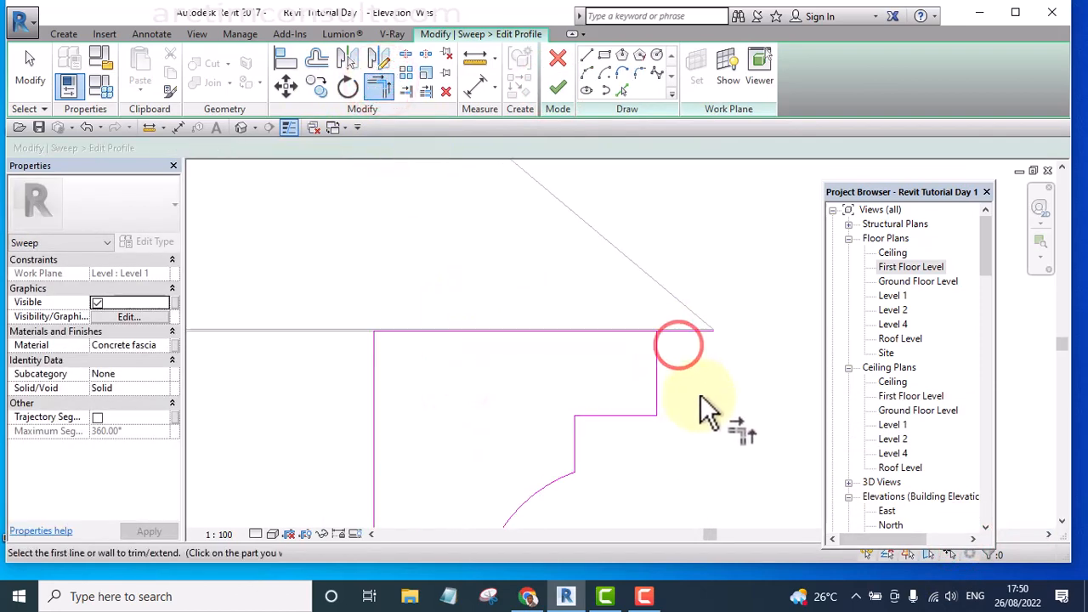
{"action": "left_click", "coordinate": [638, 330]}
{"action": "left_click", "coordinate": [655, 349]}
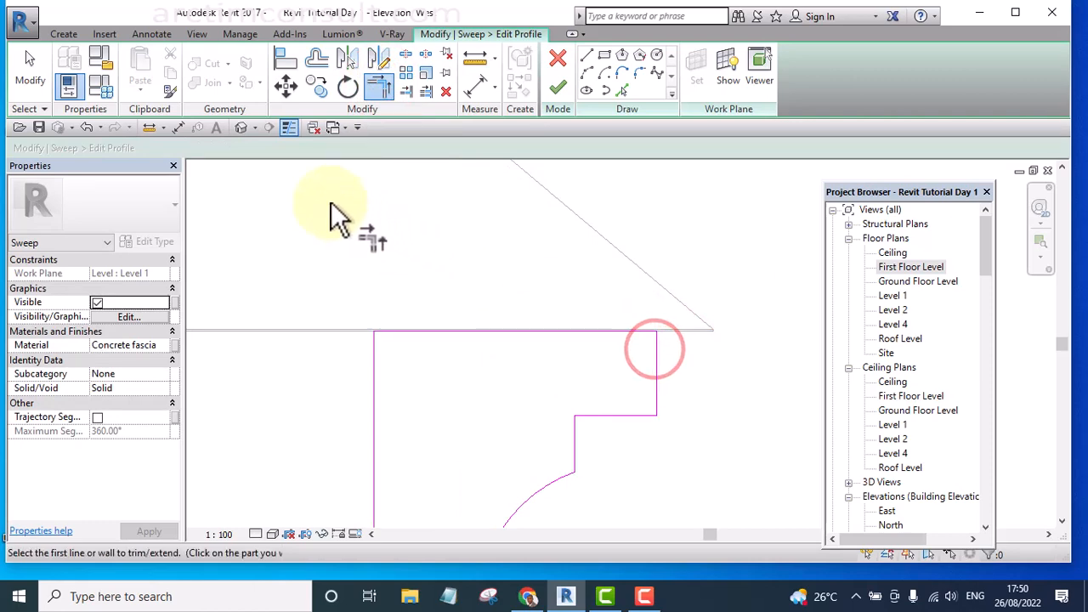
Check the closed profile's outline and arc joints with thin line display off, and end the trimming.
{"action": "left_click", "coordinate": [289, 128]}
{"action": "scroll", "coordinate": [548, 321], "scroll_direction": "down", "scroll_amount": 4}
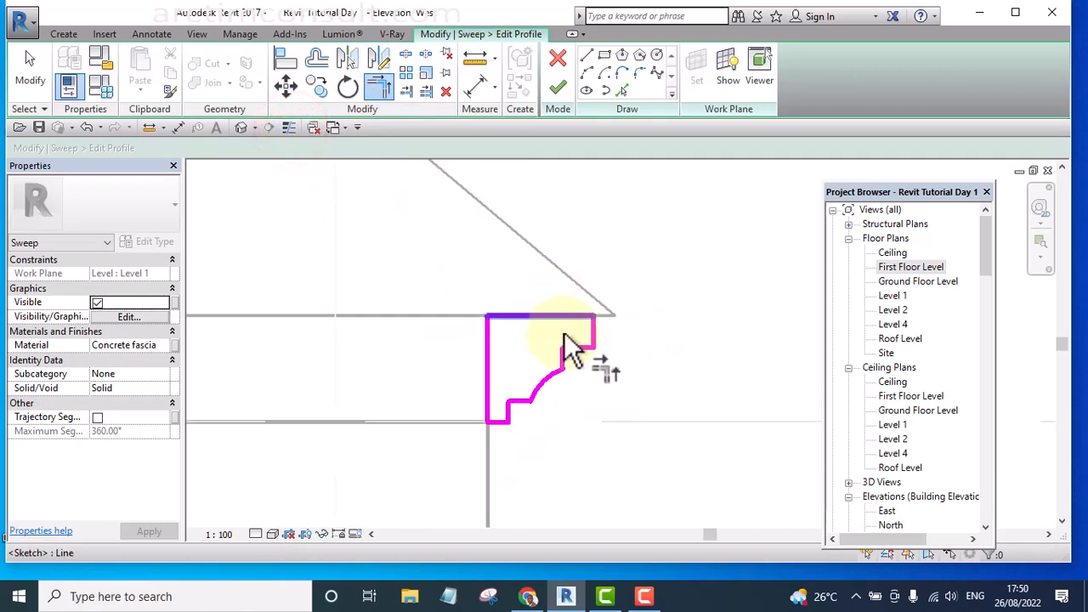
{"action": "scroll", "coordinate": [553, 449], "scroll_direction": "up", "scroll_amount": 6}
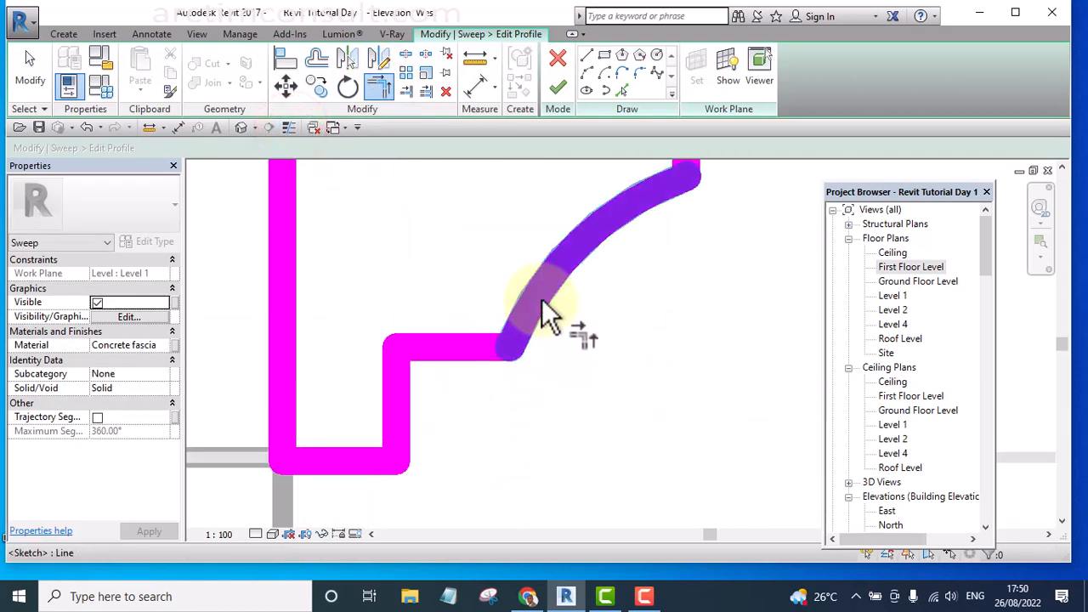
{"action": "scroll", "coordinate": [502, 425], "scroll_direction": "down", "scroll_amount": 6}
{"action": "right_click", "coordinate": [652, 240]}
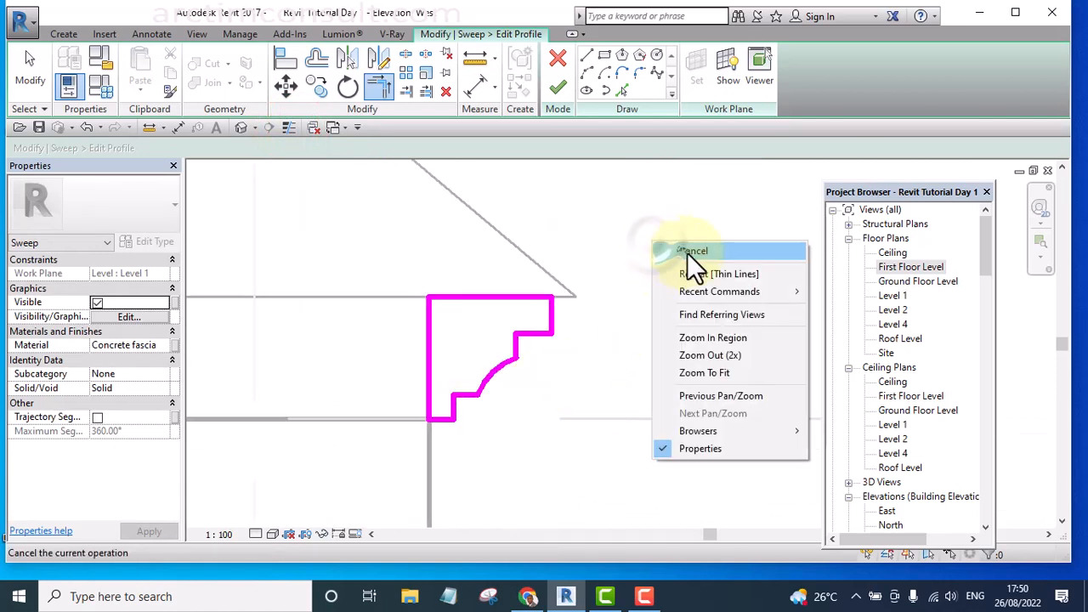
{"action": "left_click", "coordinate": [685, 249]}
{"action": "scroll", "coordinate": [687, 281], "scroll_direction": "down", "scroll_amount": 2}
{"action": "scroll", "coordinate": [683, 340], "scroll_direction": "down", "scroll_amount": 3}
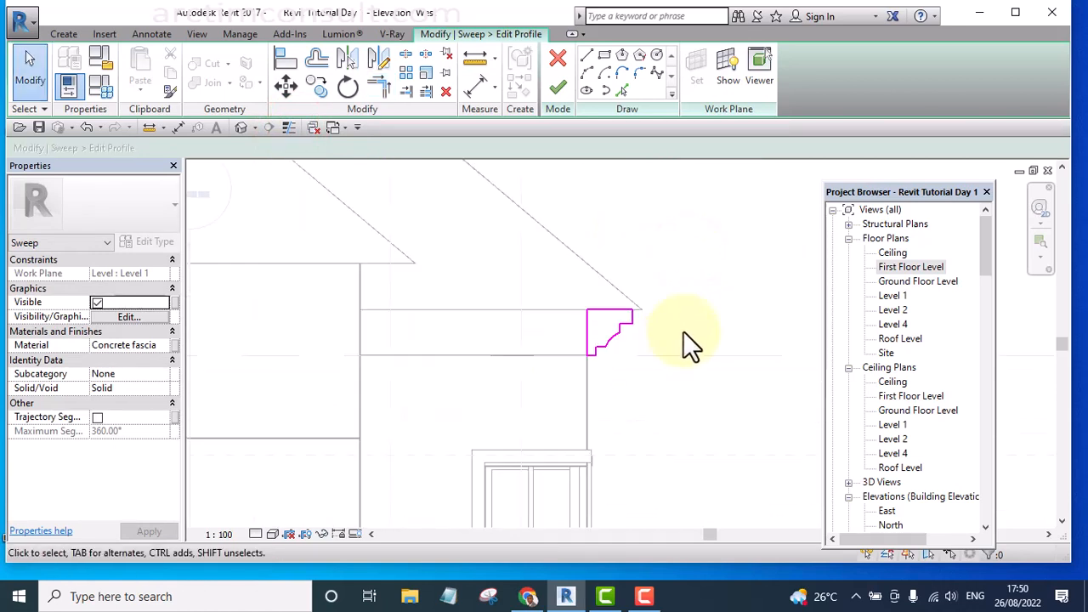
Finish the profile, the sweep and the in-place fascia model.
{"action": "left_click", "coordinate": [557, 90]}
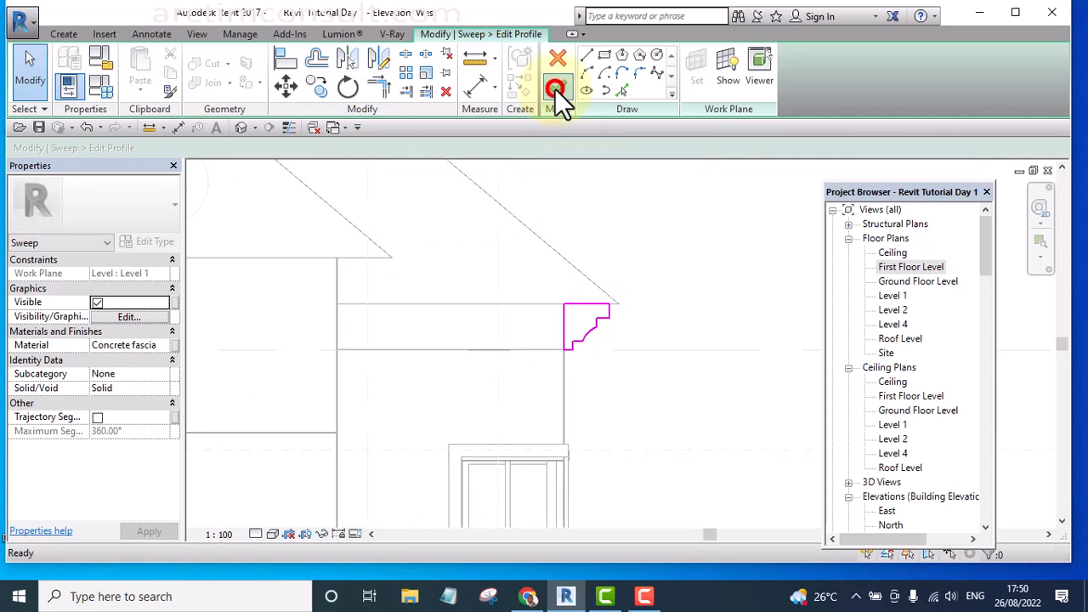
{"action": "left_click", "coordinate": [557, 90]}
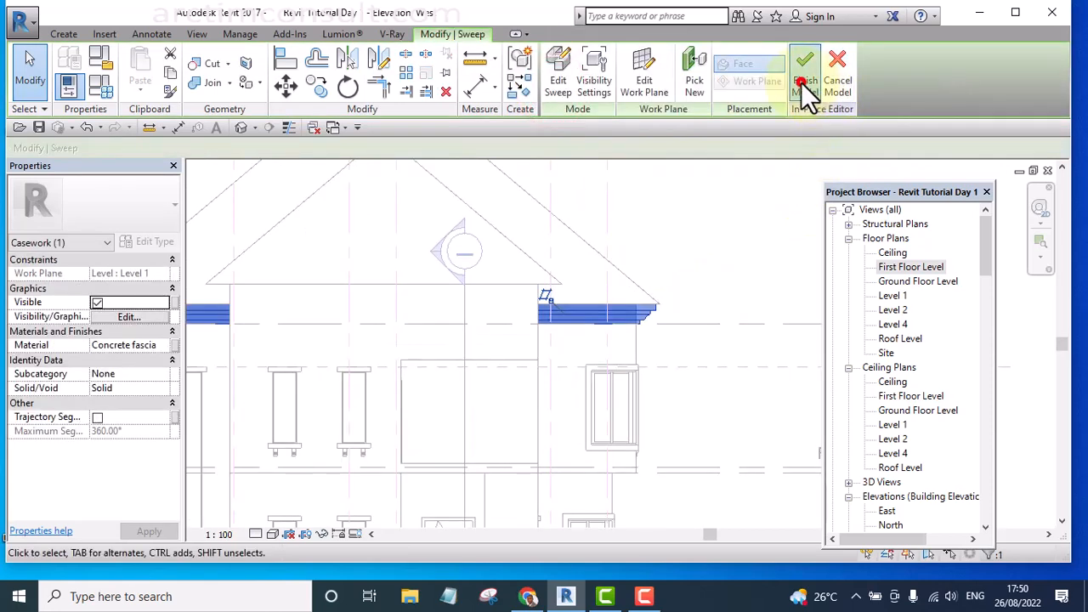
{"action": "left_click", "coordinate": [803, 81]}
{"action": "scroll", "coordinate": [741, 291], "scroll_direction": "down", "scroll_amount": 2}
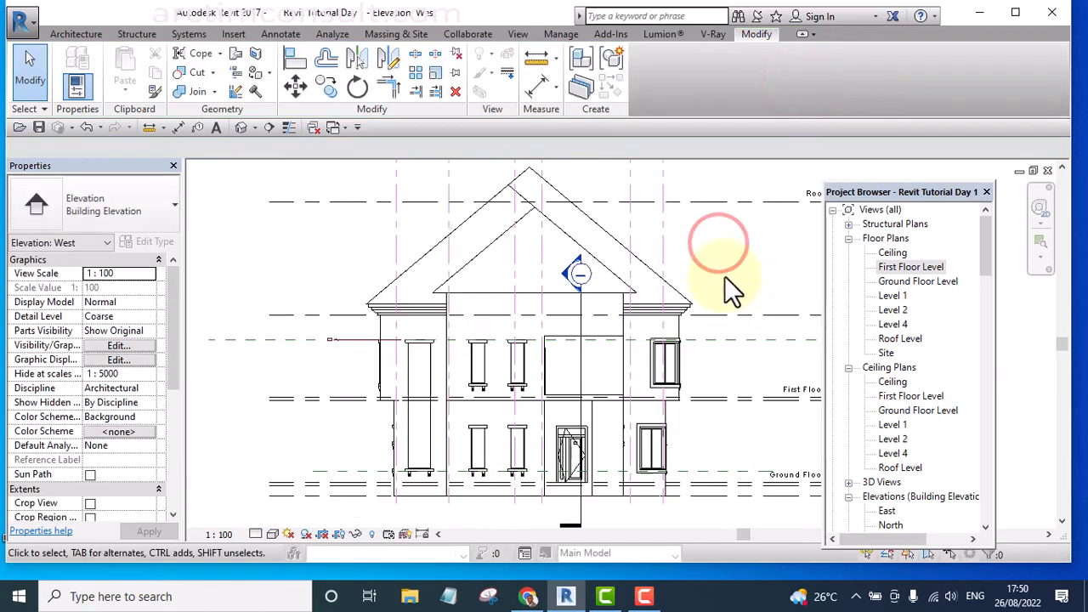
{"action": "middle_click_drag", "start_coordinate": [742, 300], "coordinate": [695, 374]}
{"action": "scroll", "coordinate": [384, 414], "scroll_direction": "up", "scroll_amount": 2}
{"action": "scroll", "coordinate": [383, 413], "scroll_direction": "up", "scroll_amount": 1}
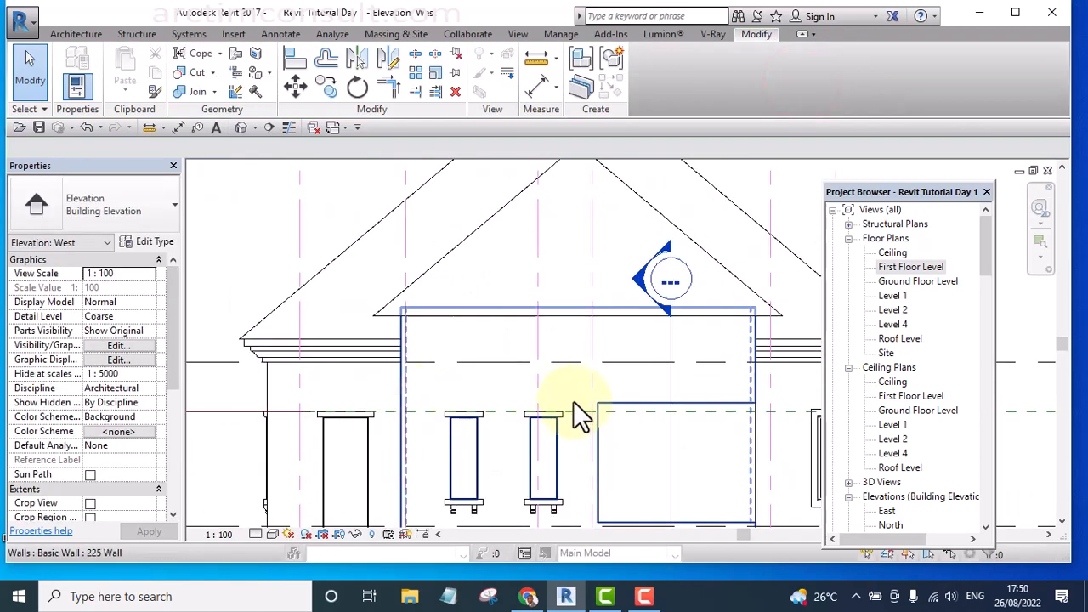
{"action": "middle_click_drag", "start_coordinate": [537, 430], "coordinate": [333, 455]}
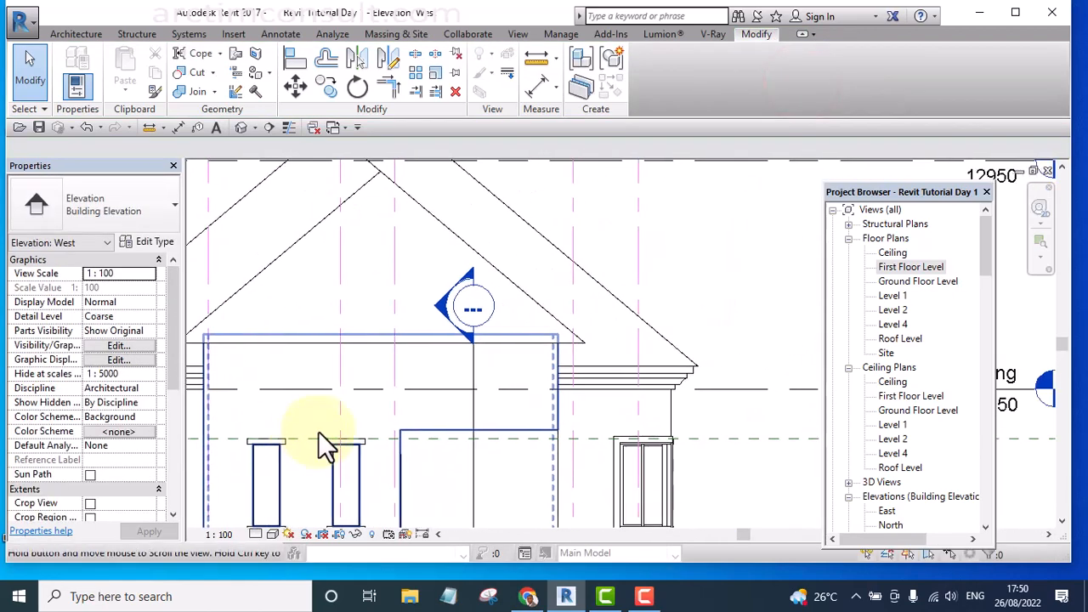
{"action": "left_click", "coordinate": [584, 379]}
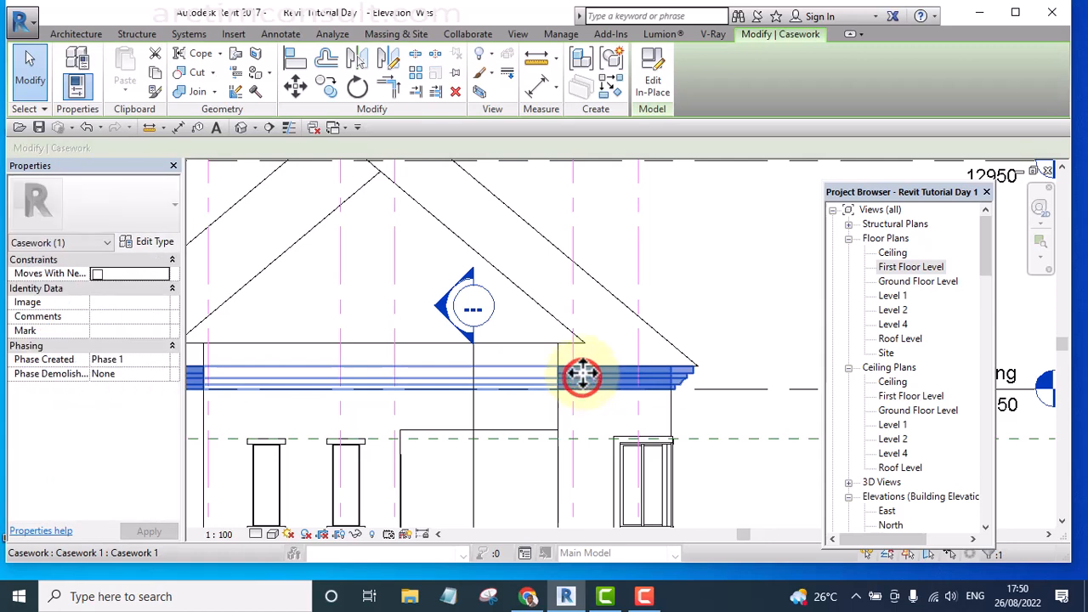
{"action": "left_click", "coordinate": [325, 86]}
{"action": "scroll", "coordinate": [571, 413], "scroll_direction": "up", "scroll_amount": 3}
{"action": "scroll", "coordinate": [562, 315], "scroll_direction": "up", "scroll_amount": 5}
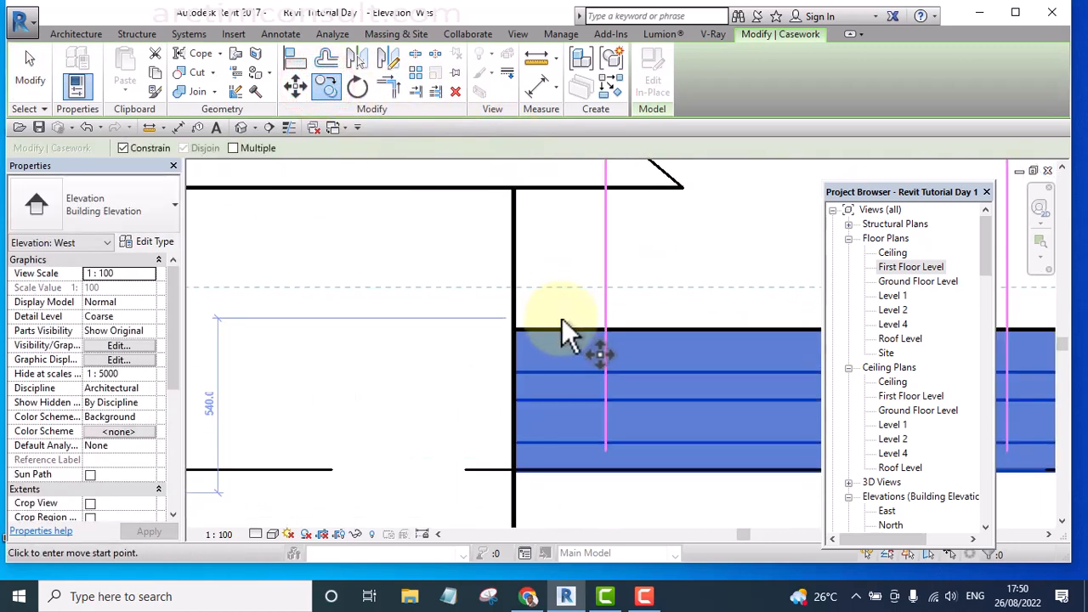
{"action": "left_click", "coordinate": [529, 341]}
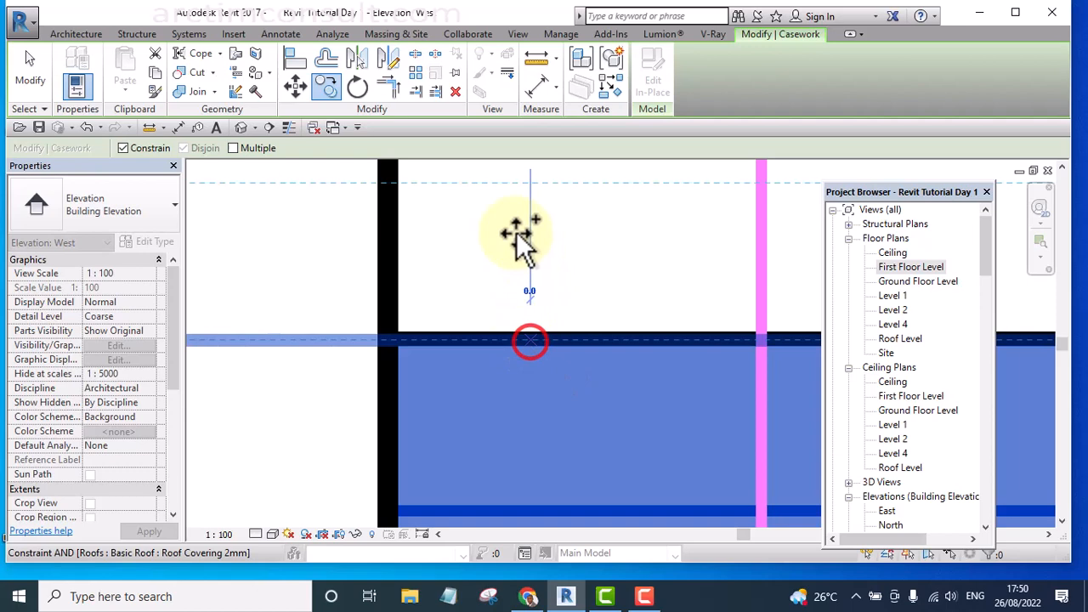
{"action": "left_click", "coordinate": [124, 148]}
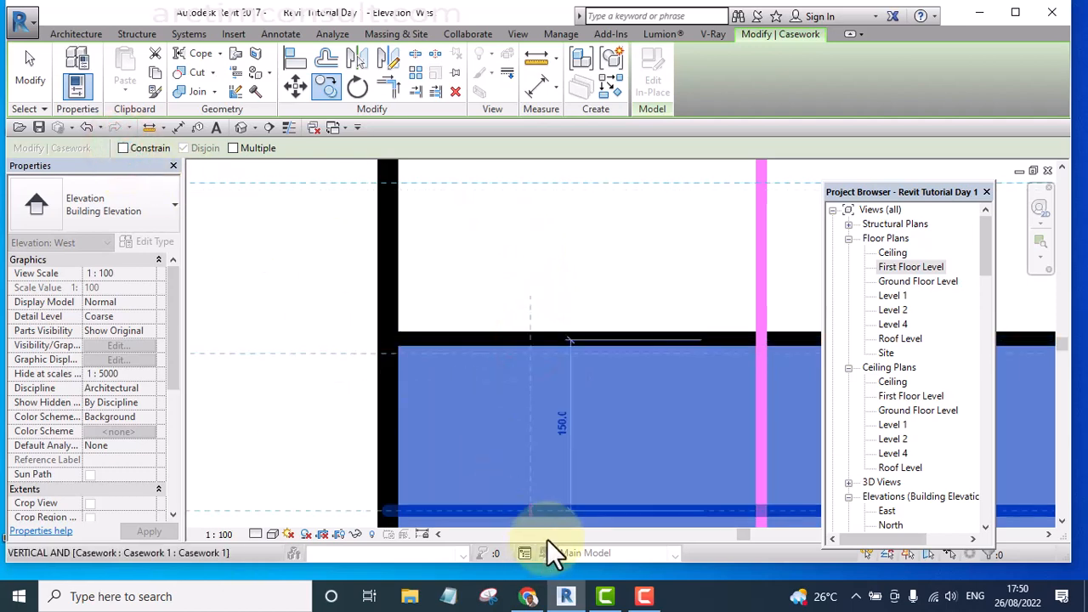
{"action": "scroll", "coordinate": [557, 468], "scroll_direction": "down", "scroll_amount": 4}
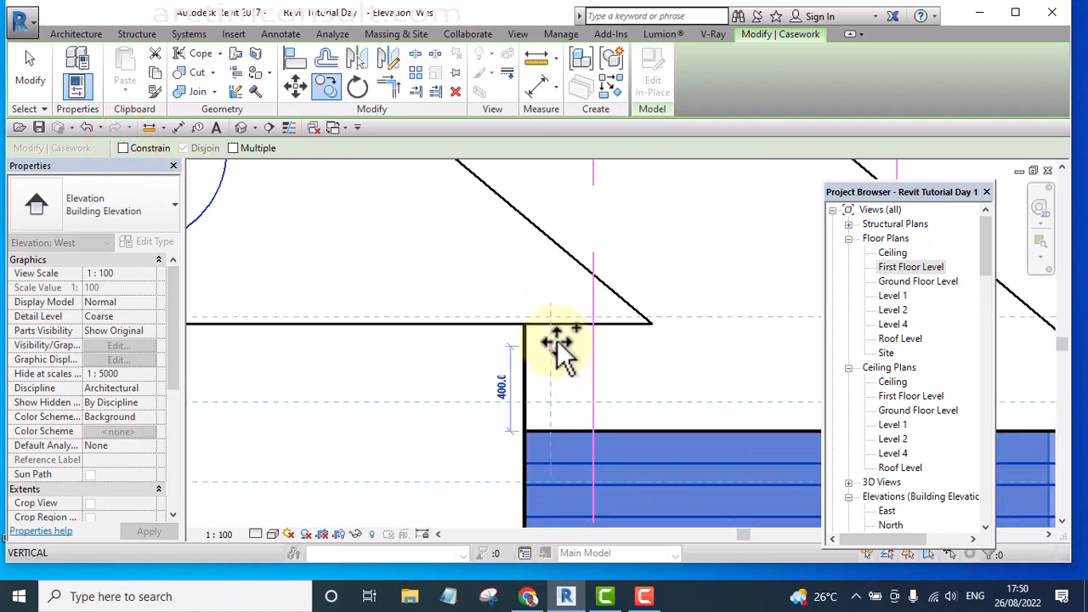
Turn on thin lines and copy the fascia moulding unconstrained from its top edge up to the underside of the higher front roof.
{"action": "left_click", "coordinate": [289, 128]}
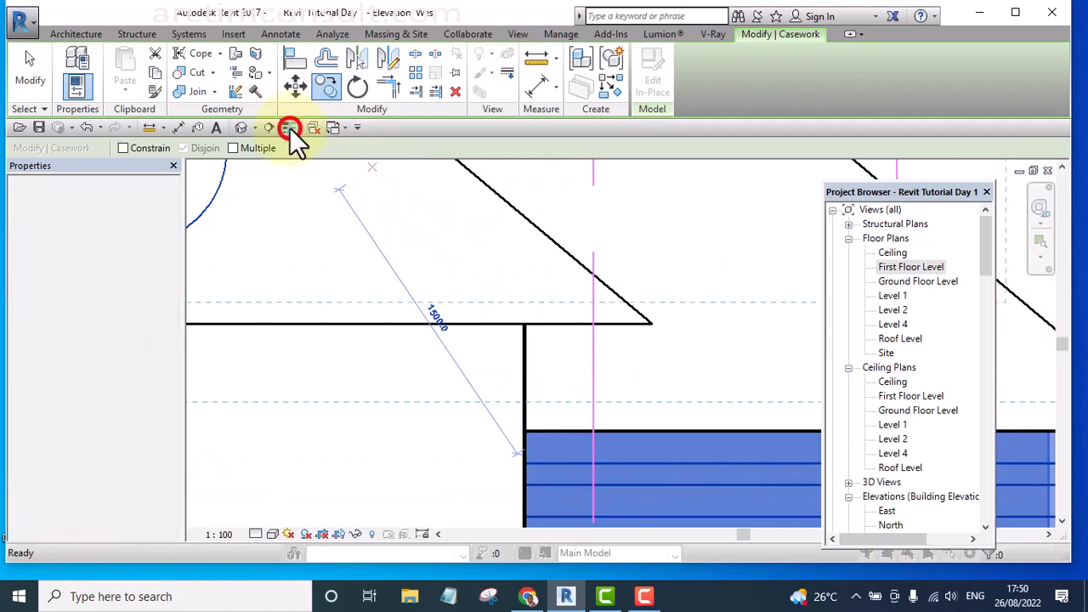
{"action": "left_click", "coordinate": [488, 256]}
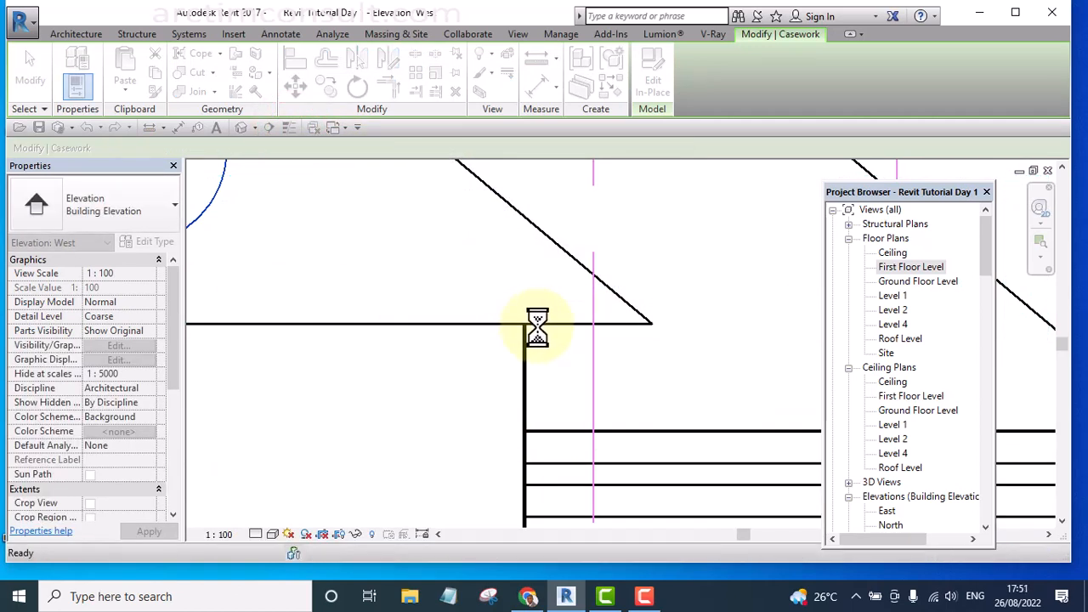
{"action": "left_click", "coordinate": [572, 473]}
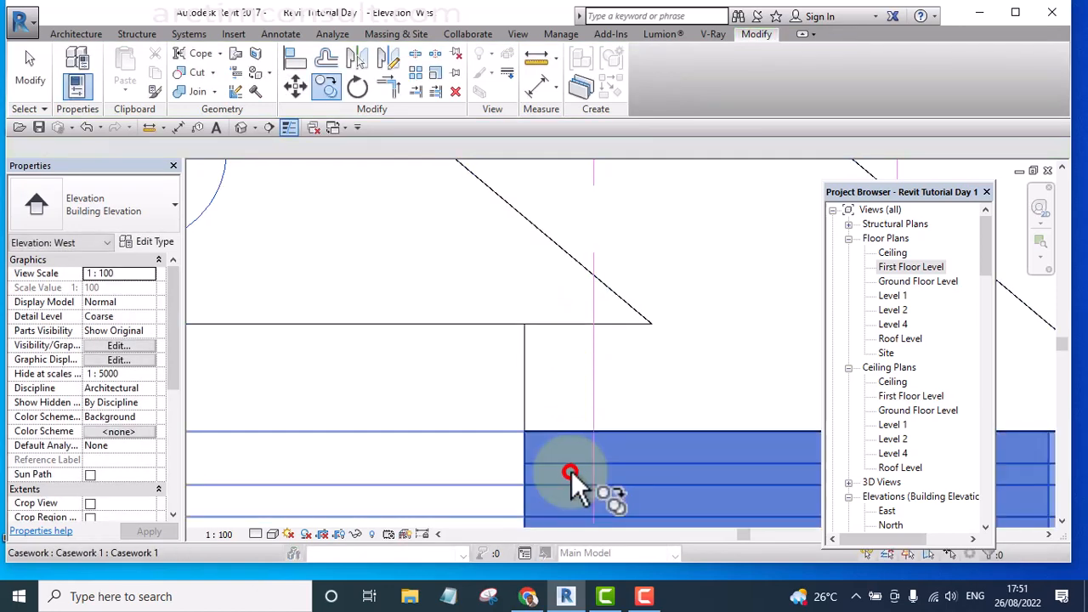
{"action": "right_click", "coordinate": [572, 471]}
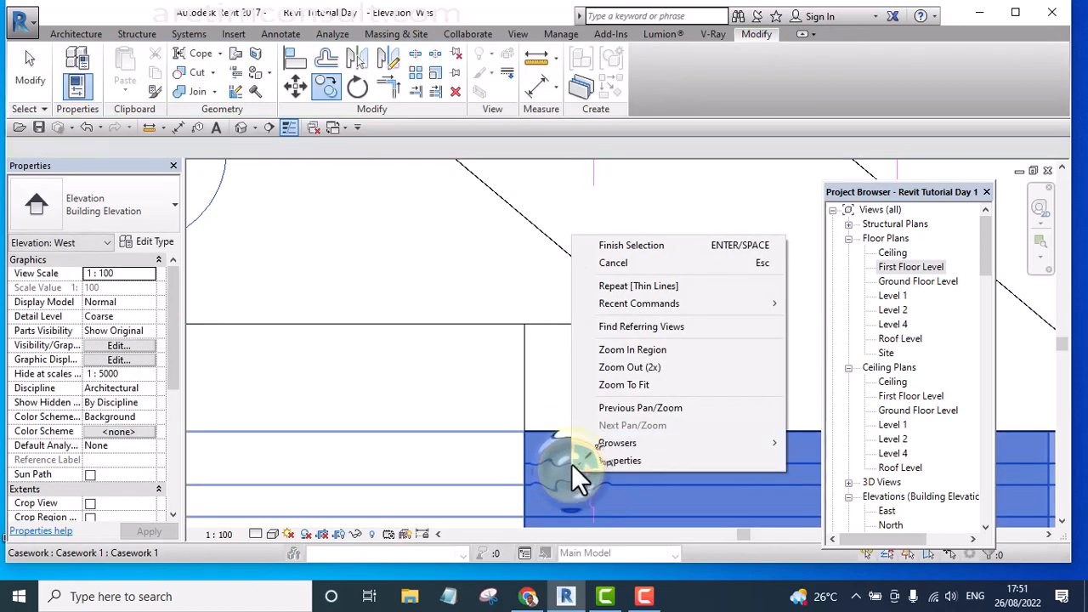
{"action": "left_click", "coordinate": [635, 246]}
{"action": "scroll", "coordinate": [562, 440], "scroll_direction": "up", "scroll_amount": 3}
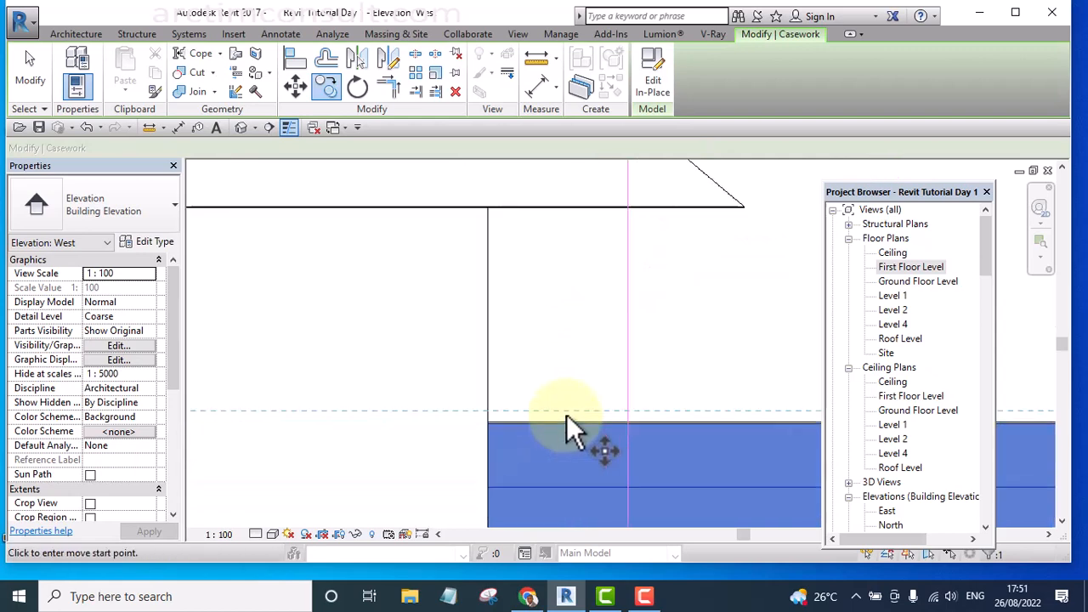
{"action": "left_click", "coordinate": [552, 423]}
{"action": "scroll", "coordinate": [550, 457], "scroll_direction": "down", "scroll_amount": 3}
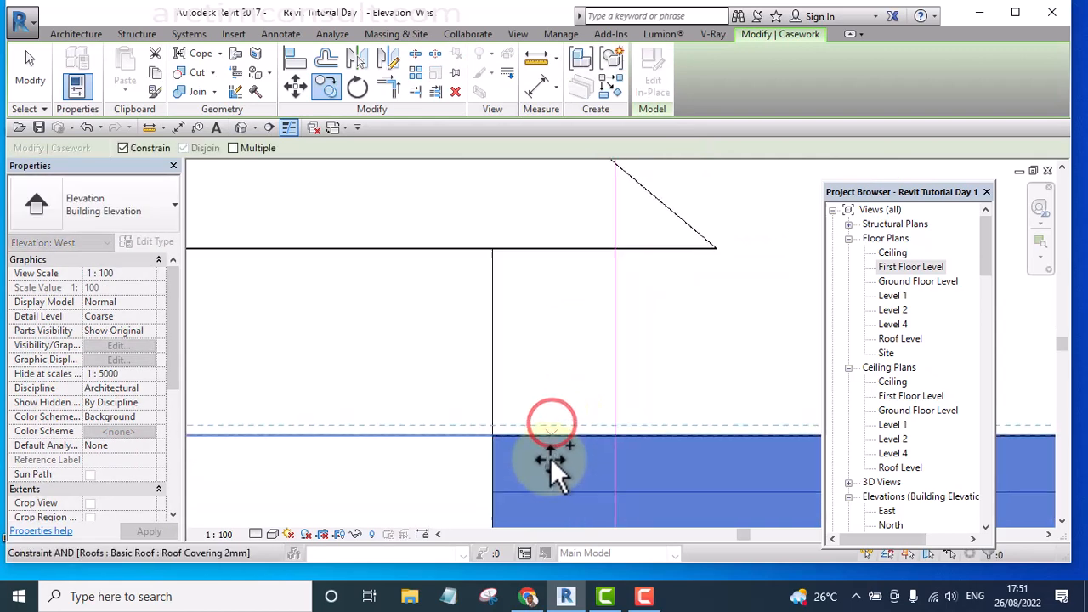
{"action": "left_click", "coordinate": [123, 147]}
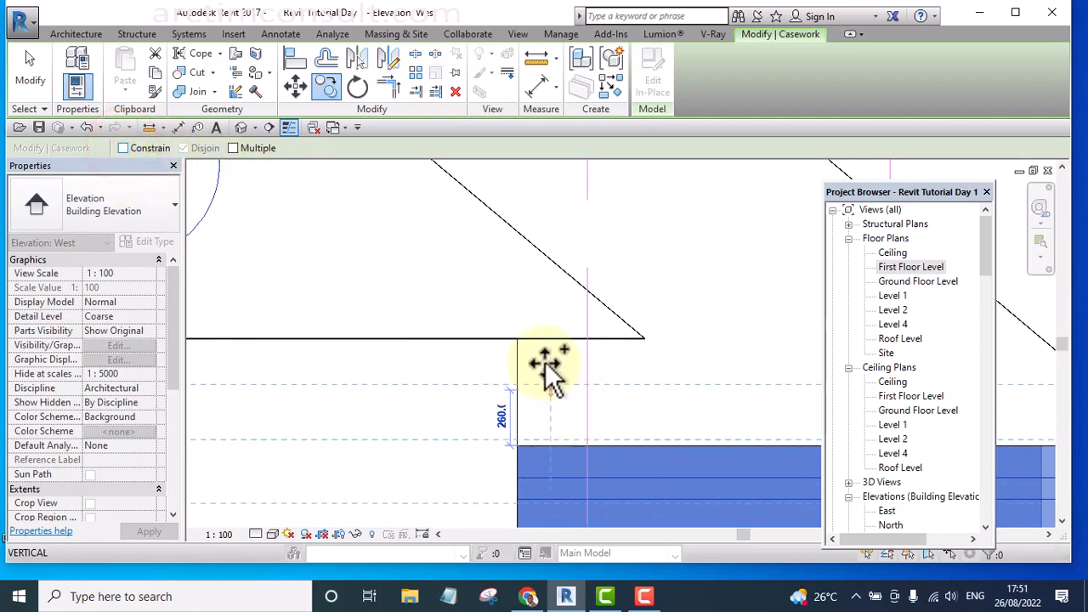
{"action": "scroll", "coordinate": [546, 344], "scroll_direction": "up", "scroll_amount": 6}
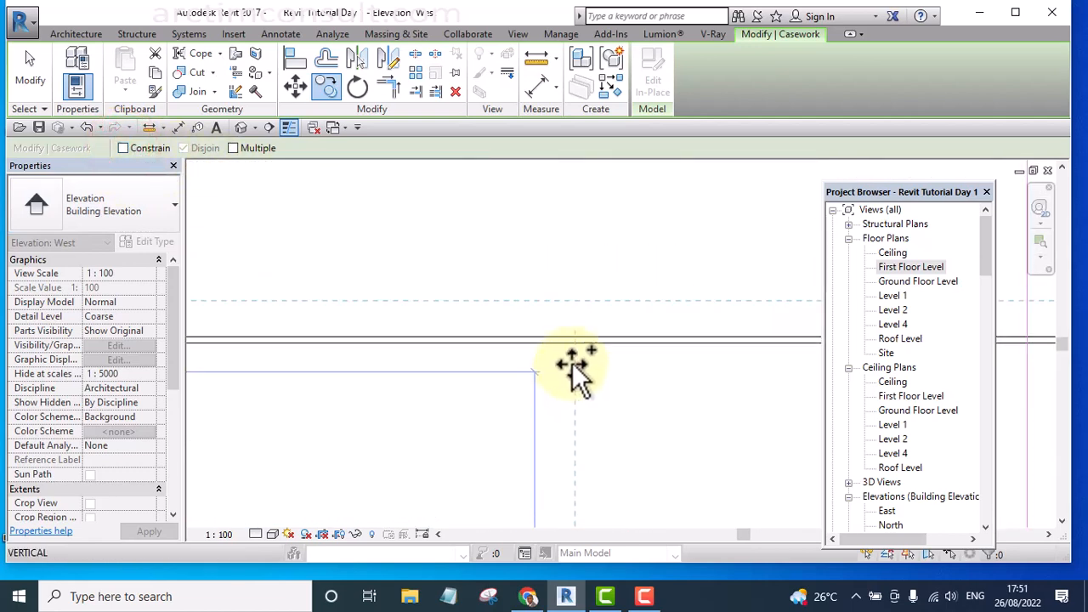
{"action": "left_click", "coordinate": [578, 347]}
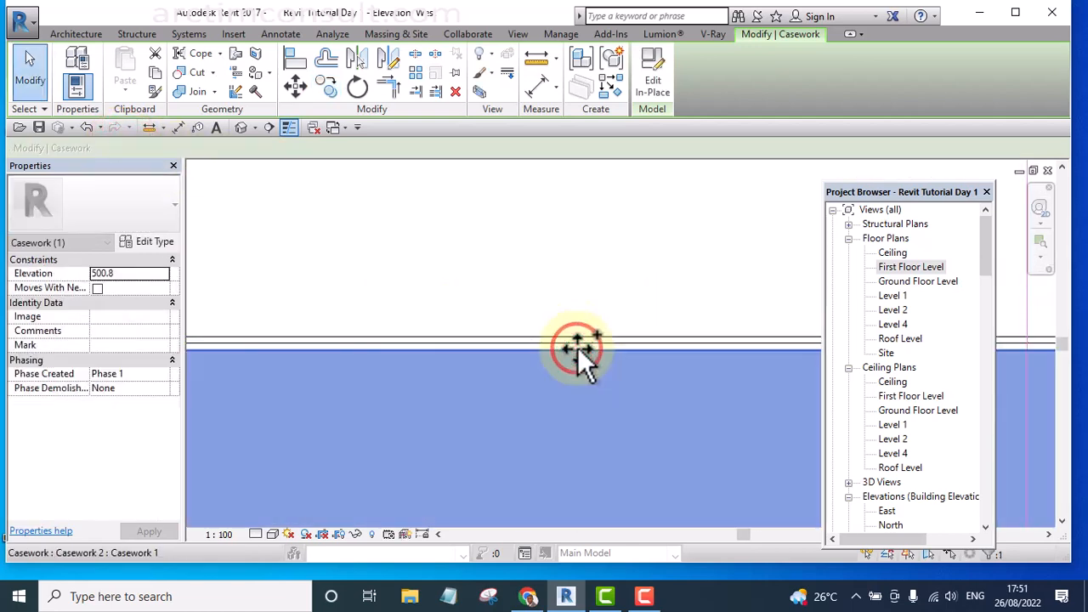
Move the copied moulding up 2.6 mm so its top edge meets the front roof's lower line.
{"action": "scroll", "coordinate": [577, 349], "scroll_direction": "down", "scroll_amount": 3}
{"action": "scroll", "coordinate": [521, 372], "scroll_direction": "up", "scroll_amount": 2}
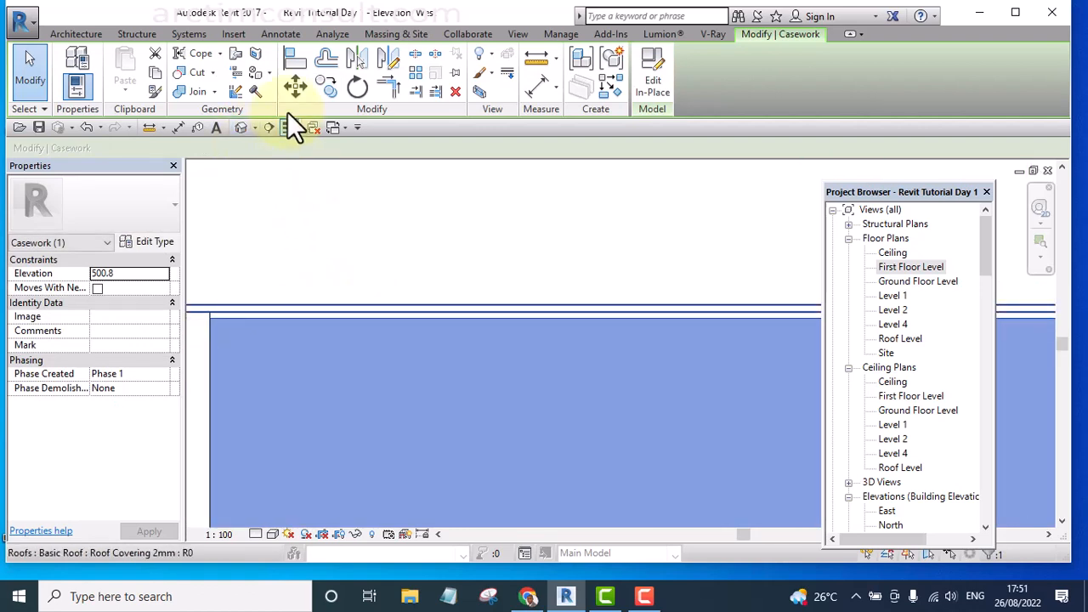
{"action": "left_click", "coordinate": [295, 85]}
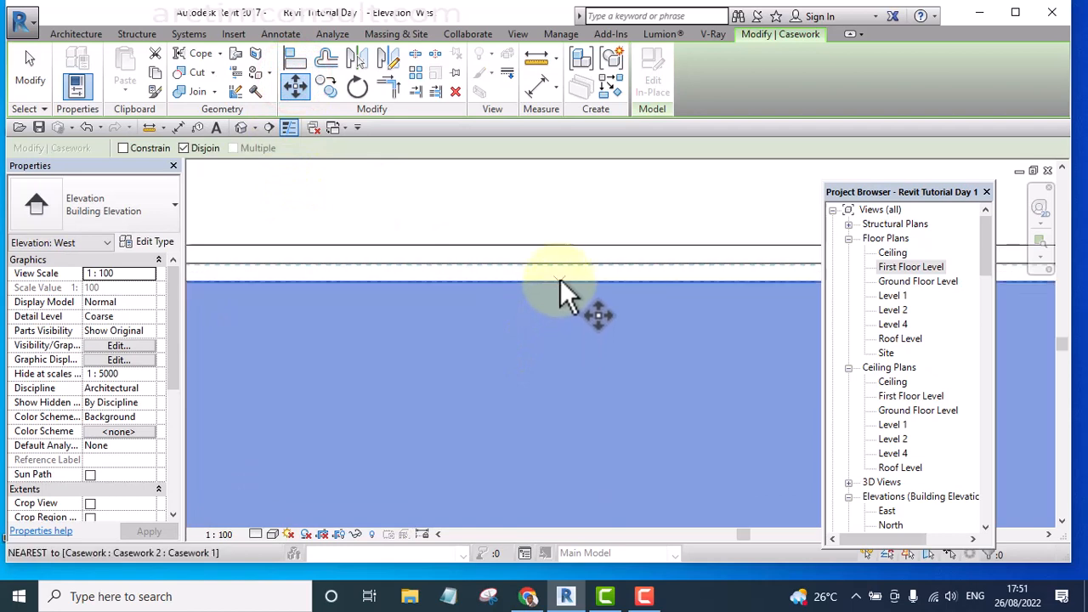
{"action": "left_click", "coordinate": [560, 277]}
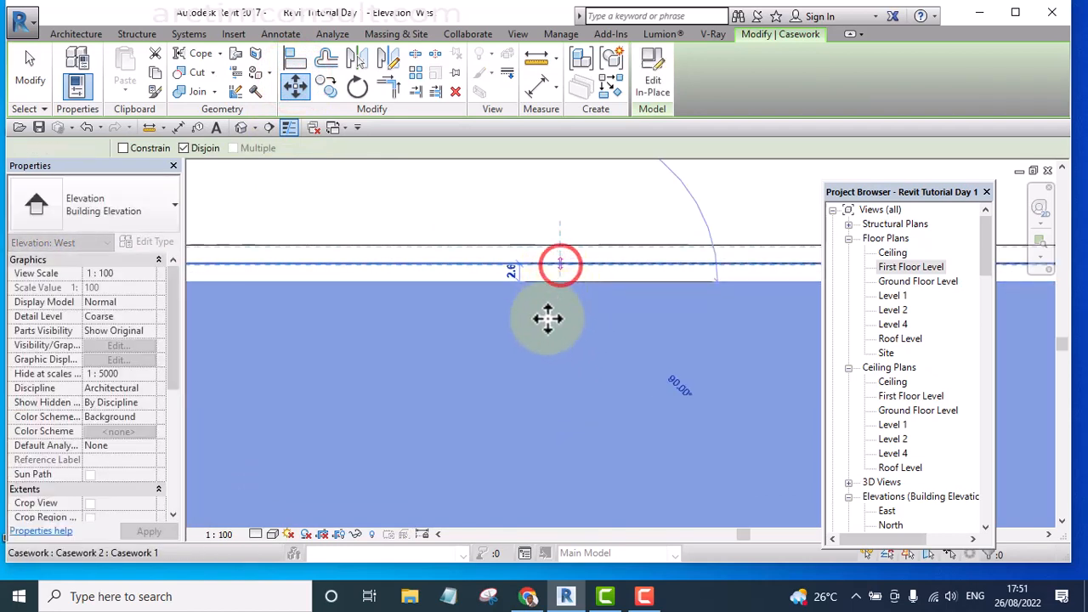
{"action": "left_click", "coordinate": [552, 355]}
Edit the copied moulding in place and open its sweep path for sketching in the Site floor plan.
{"action": "scroll", "coordinate": [550, 344], "scroll_direction": "up", "scroll_amount": 4}
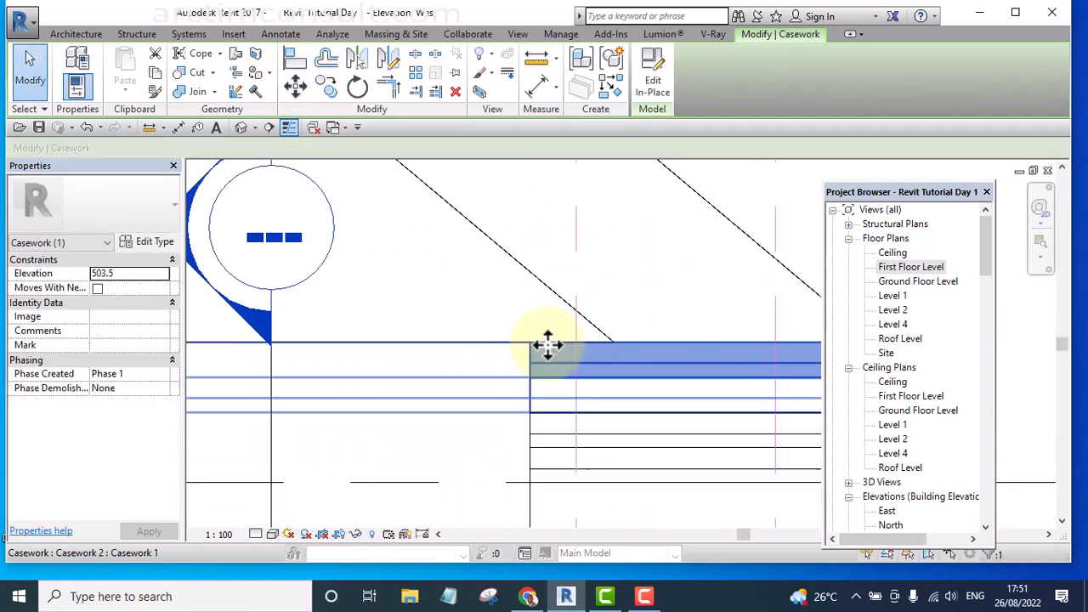
{"action": "scroll", "coordinate": [549, 344], "scroll_direction": "down", "scroll_amount": 5}
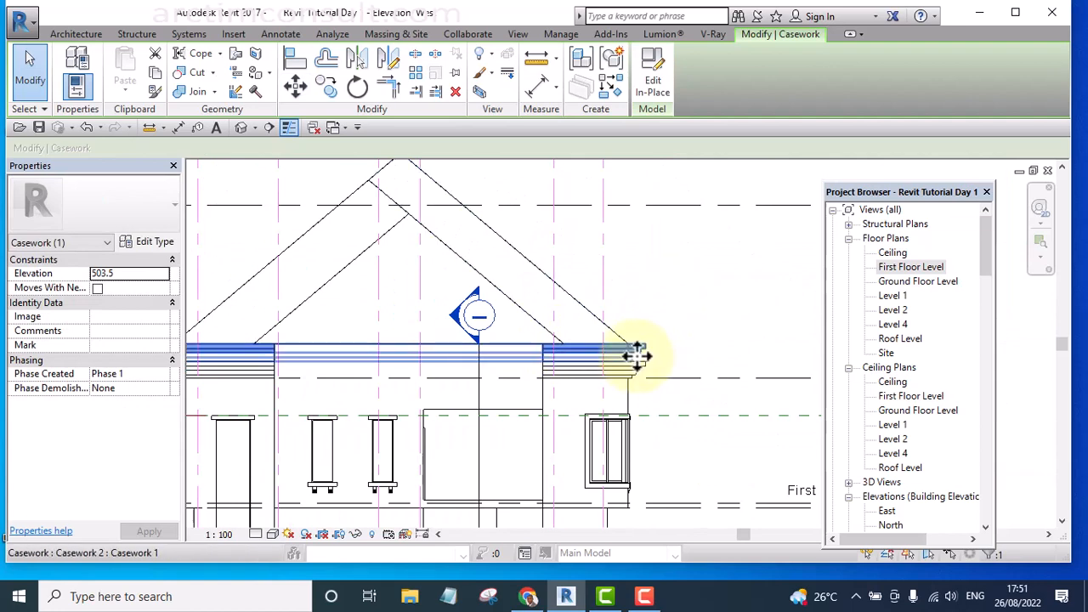
{"action": "left_click", "coordinate": [661, 85]}
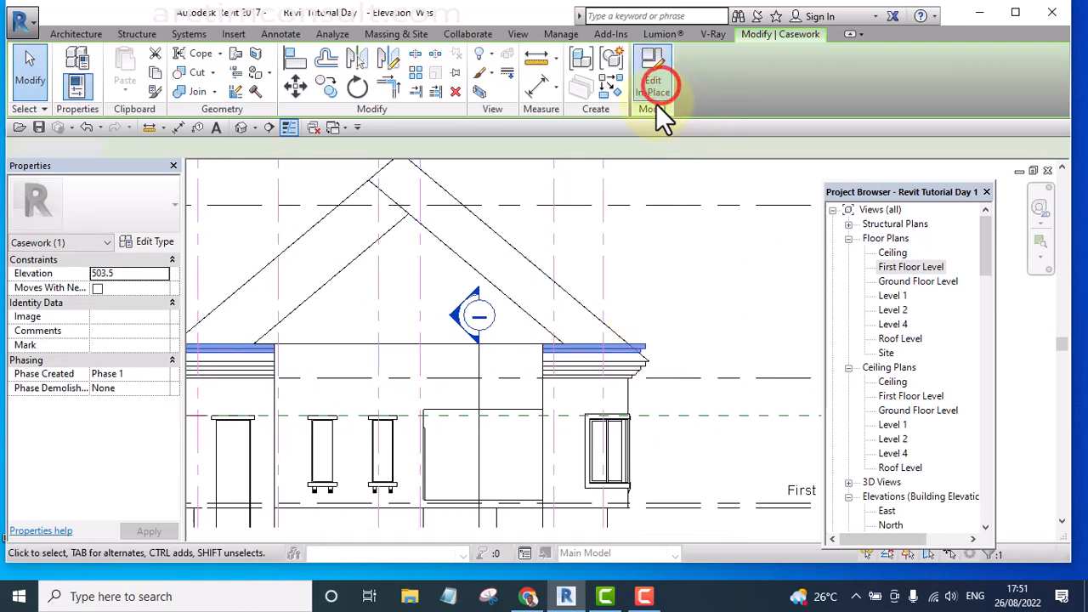
{"action": "left_click", "coordinate": [633, 345]}
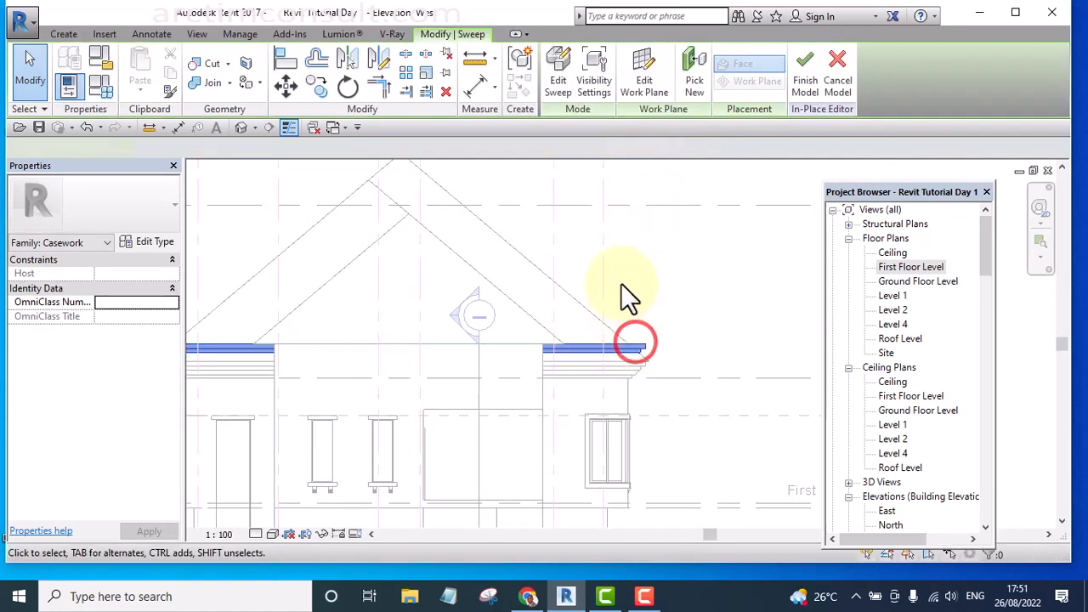
{"action": "left_click", "coordinate": [562, 80]}
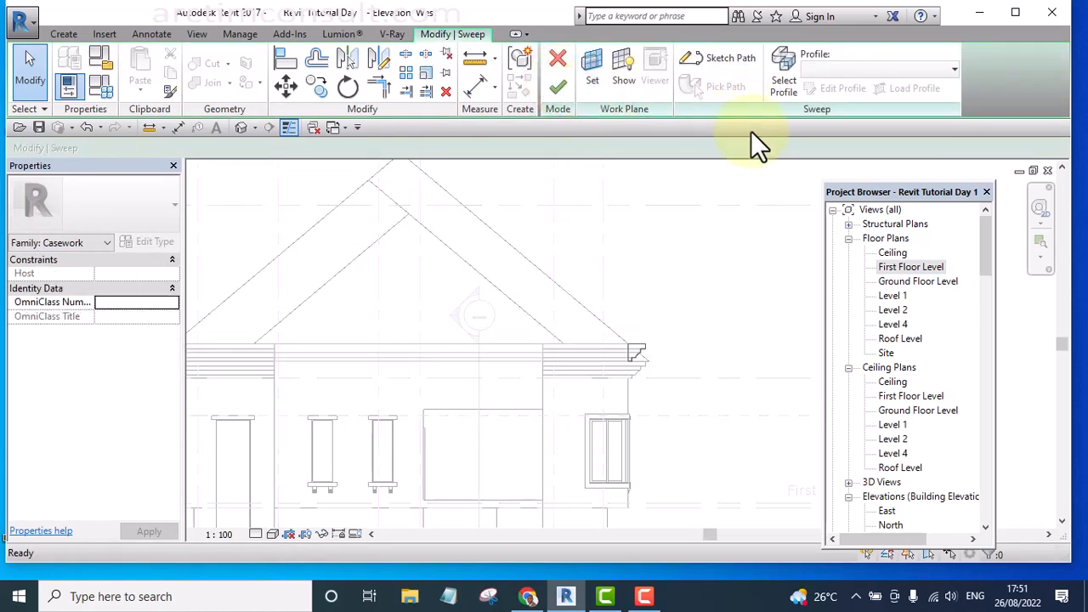
{"action": "left_click", "coordinate": [720, 58]}
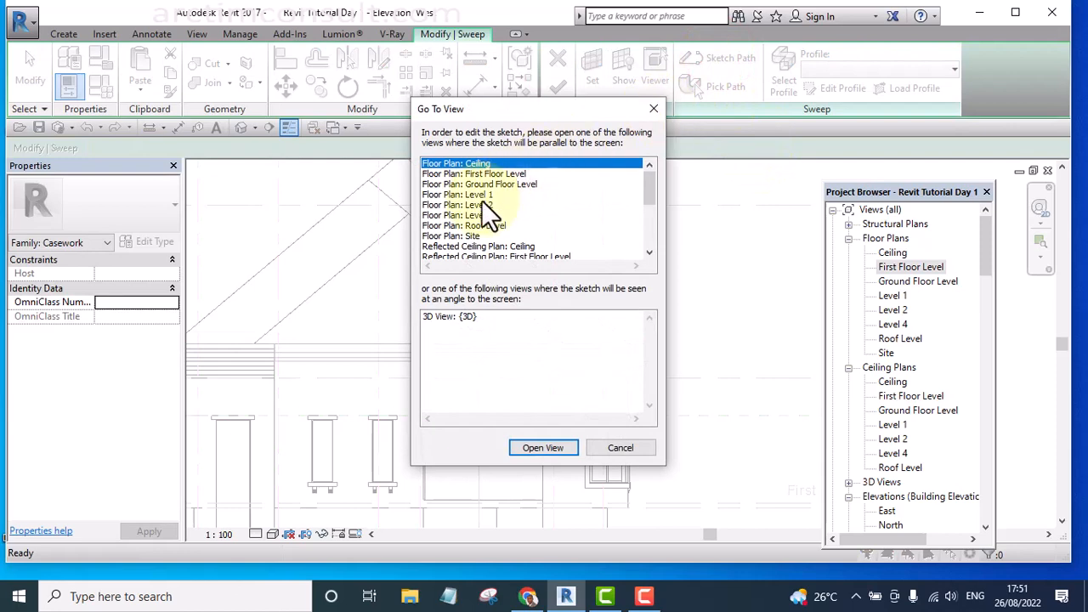
{"action": "scroll", "coordinate": [482, 191], "scroll_direction": "down", "scroll_amount": 2}
{"action": "scroll", "coordinate": [479, 190], "scroll_direction": "up", "scroll_amount": 1}
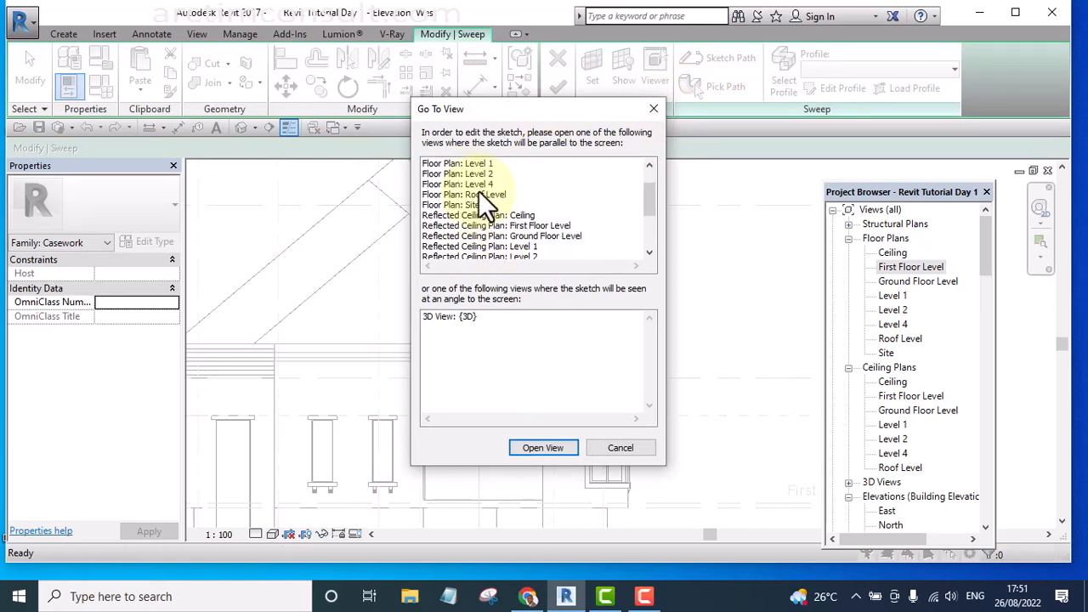
{"action": "double_click", "coordinate": [471, 204]}
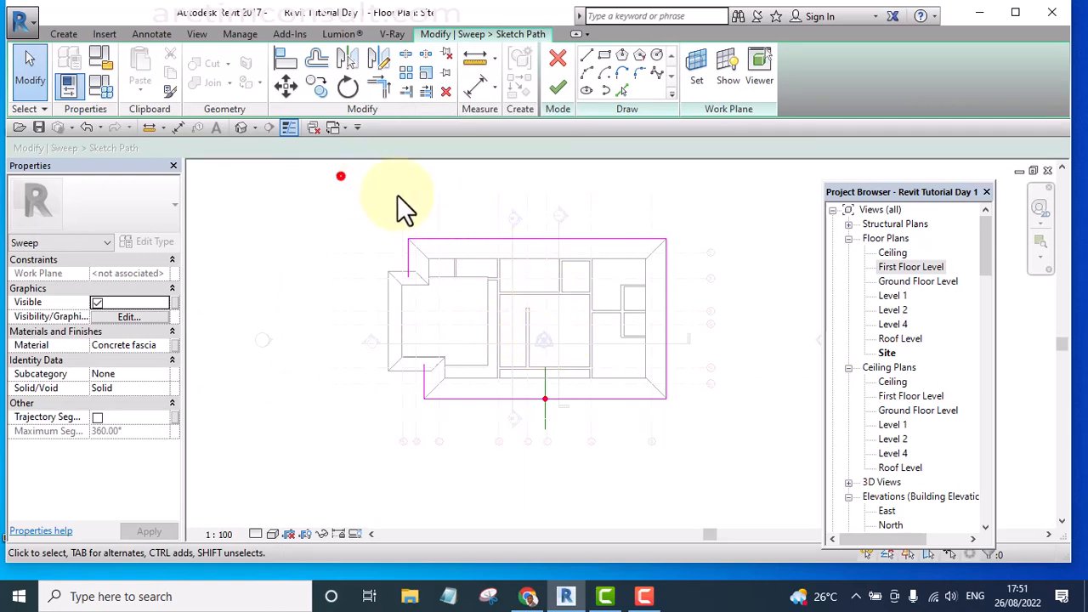
Delete the old sweep path and pick the front roof's outer edge and its two side edges as the new path.
{"action": "left_click_drag", "start_coordinate": [397, 194], "coordinate": [746, 447]}
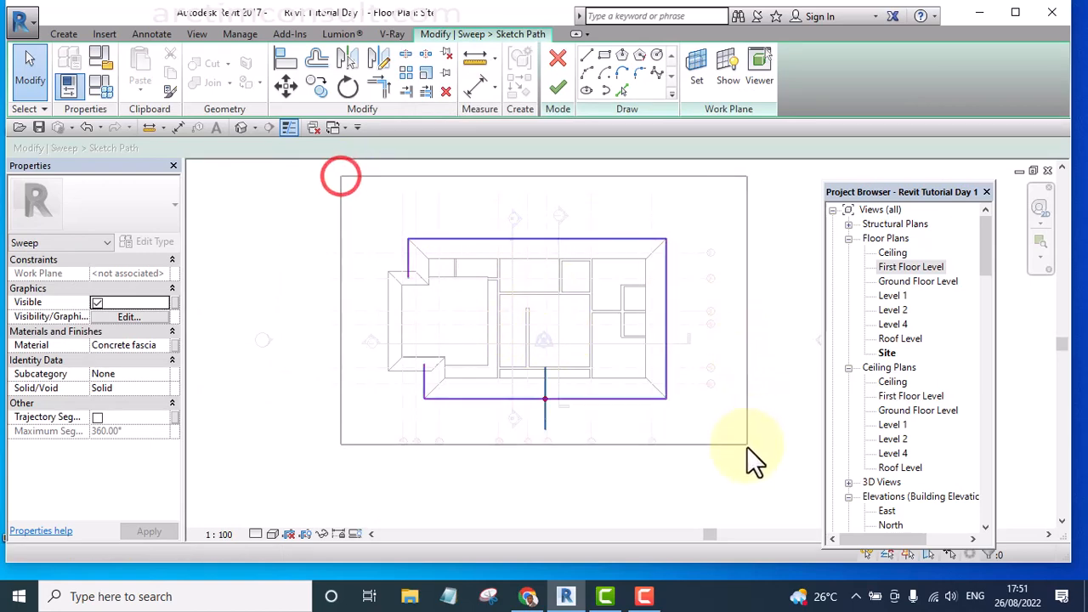
{"action": "left_click", "coordinate": [444, 91]}
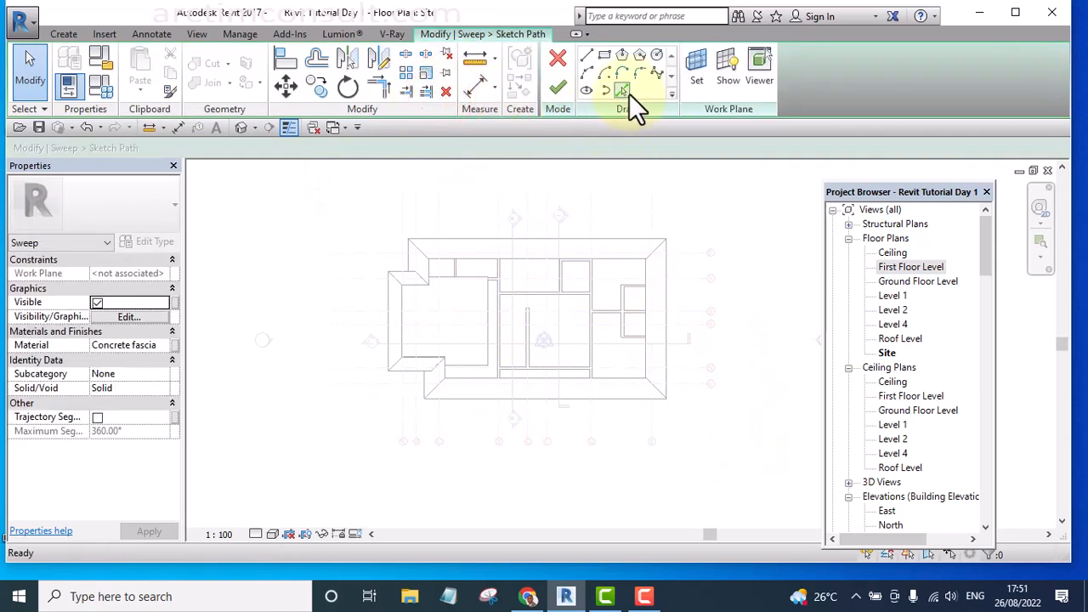
{"action": "left_click", "coordinate": [622, 89]}
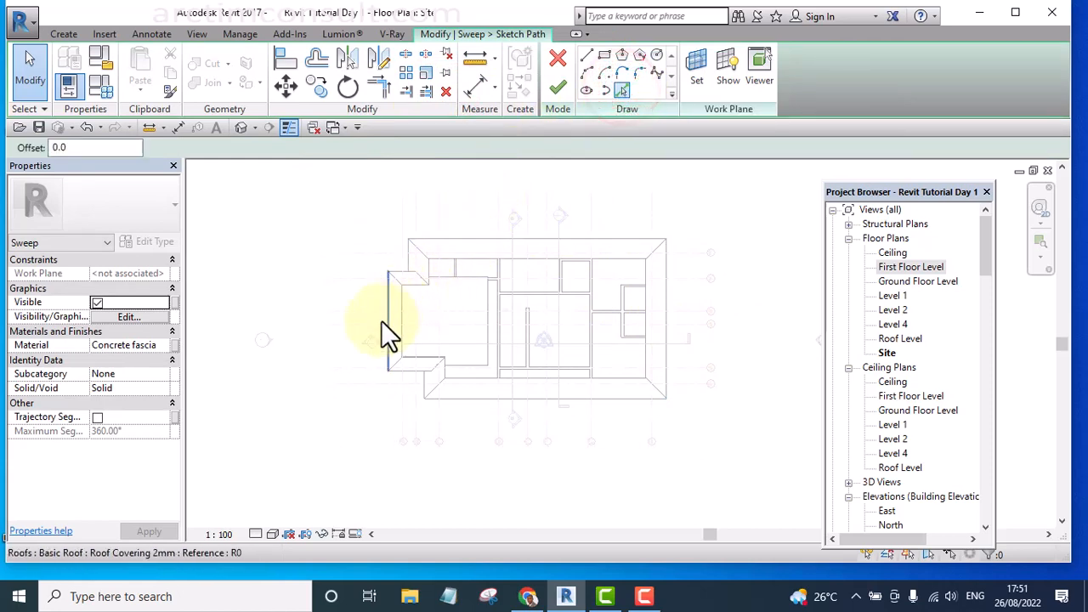
{"action": "scroll", "coordinate": [383, 325], "scroll_direction": "up", "scroll_amount": 3}
{"action": "left_click", "coordinate": [390, 293]}
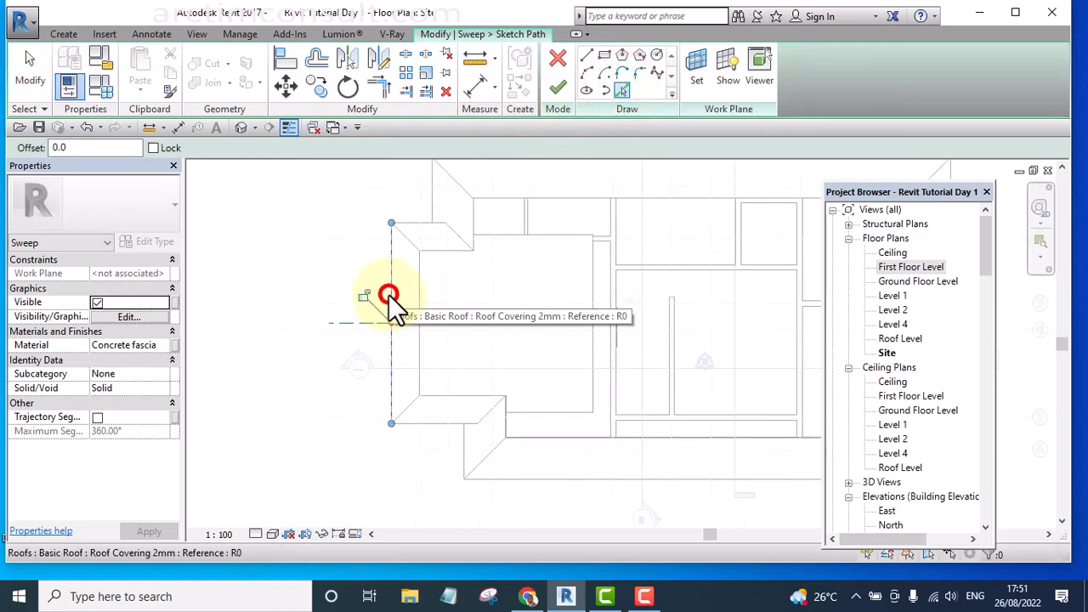
{"action": "scroll", "coordinate": [417, 233], "scroll_direction": "up", "scroll_amount": 2}
{"action": "left_click", "coordinate": [406, 222]}
{"action": "scroll", "coordinate": [472, 268], "scroll_direction": "down", "scroll_amount": 3}
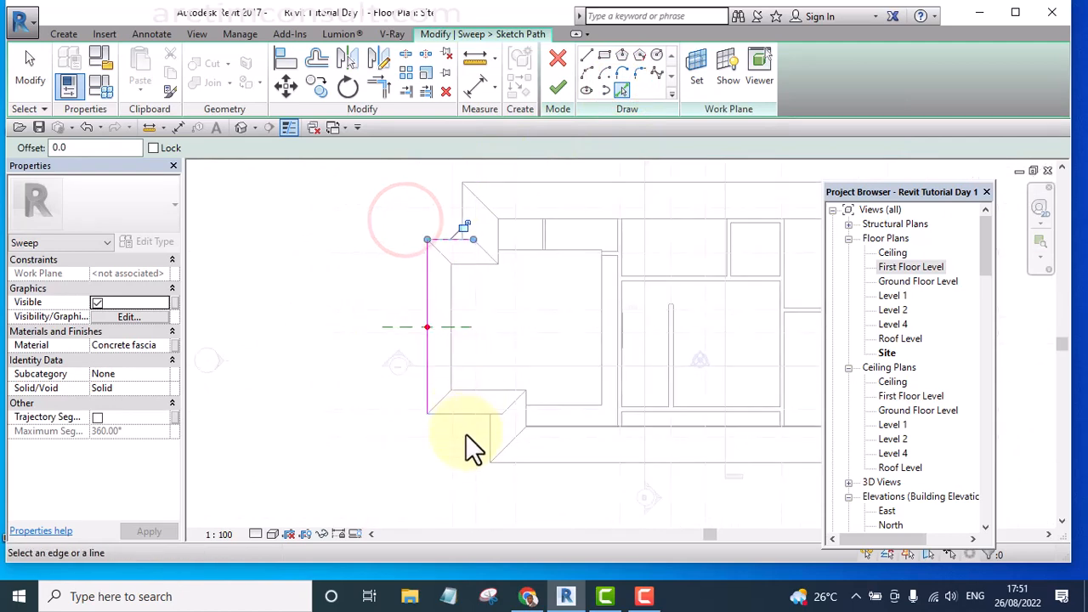
{"action": "scroll", "coordinate": [455, 399], "scroll_direction": "up", "scroll_amount": 3}
{"action": "left_click", "coordinate": [452, 399]}
{"action": "scroll", "coordinate": [454, 400], "scroll_direction": "down", "scroll_amount": 2}
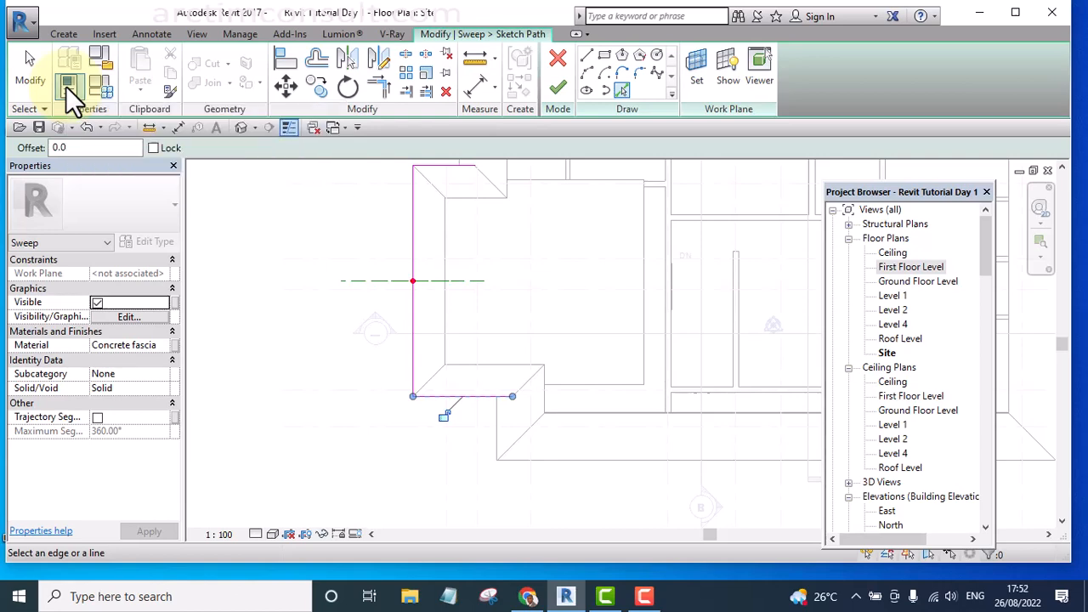
Stretch the free end of the lower side path line inward past the roof valley to a length of 4400 mm.
{"action": "left_click", "coordinate": [24, 61]}
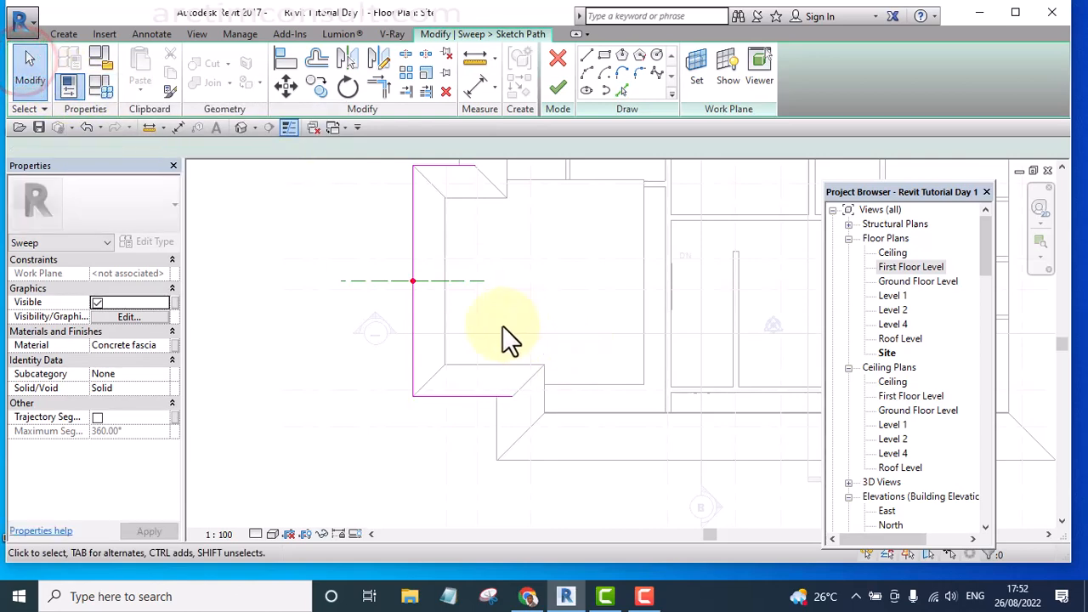
{"action": "scroll", "coordinate": [502, 357], "scroll_direction": "up", "scroll_amount": 3}
{"action": "left_click", "coordinate": [484, 419]}
{"action": "scroll", "coordinate": [498, 421], "scroll_direction": "up", "scroll_amount": 3}
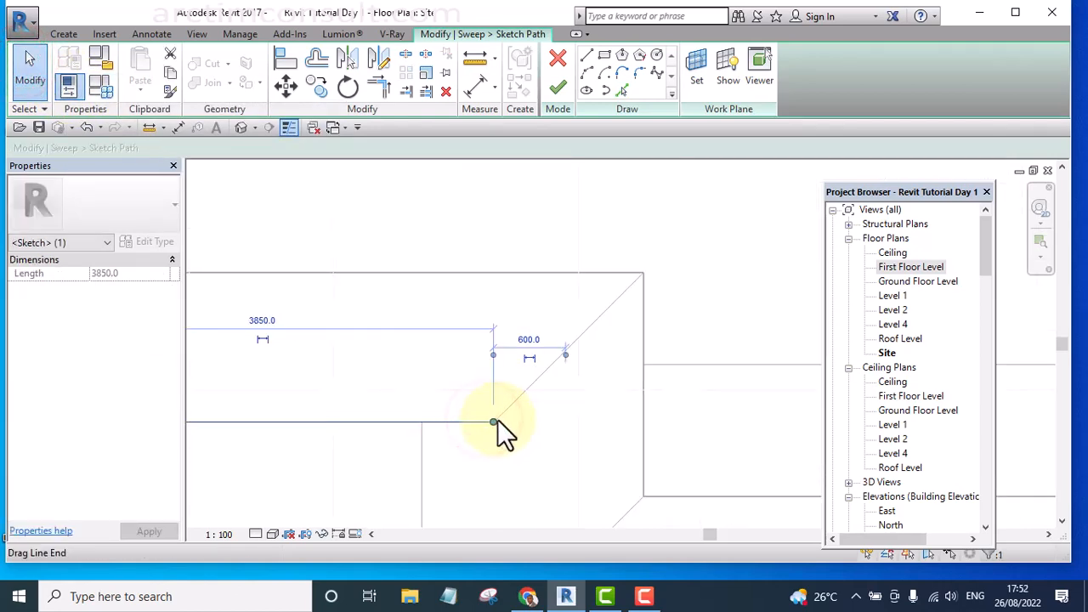
{"action": "left_click_drag", "start_coordinate": [496, 419], "coordinate": [557, 421]}
{"action": "scroll", "coordinate": [564, 428], "scroll_direction": "down", "scroll_amount": 5}
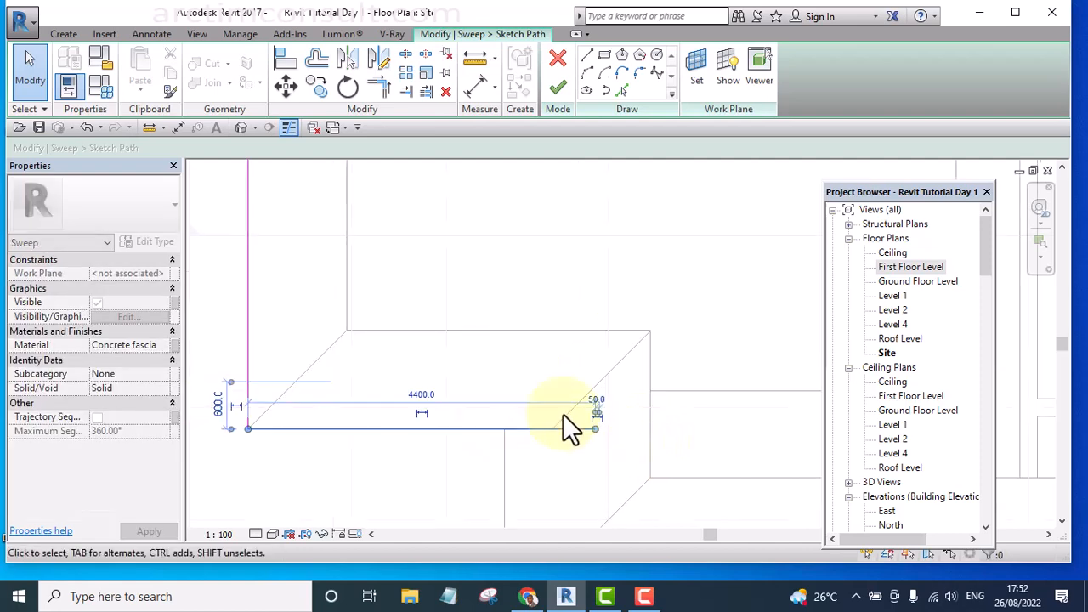
Stretch the free end of the upper side path line inward past the roof valley to a length of 3000 mm.
{"action": "scroll", "coordinate": [478, 297], "scroll_direction": "up", "scroll_amount": 4}
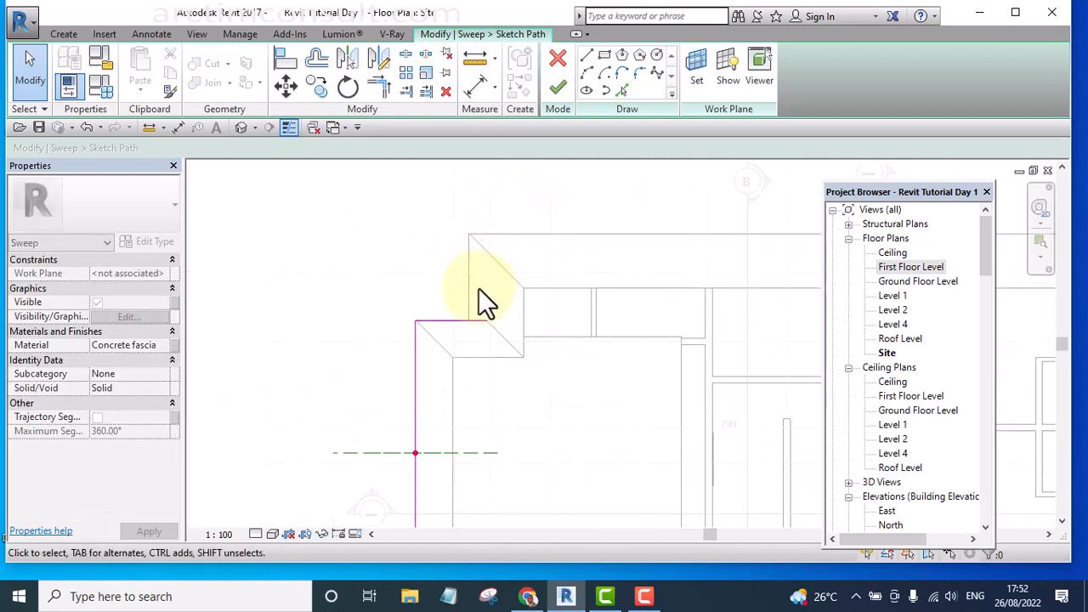
{"action": "left_click", "coordinate": [478, 336]}
{"action": "scroll", "coordinate": [481, 336], "scroll_direction": "up", "scroll_amount": 4}
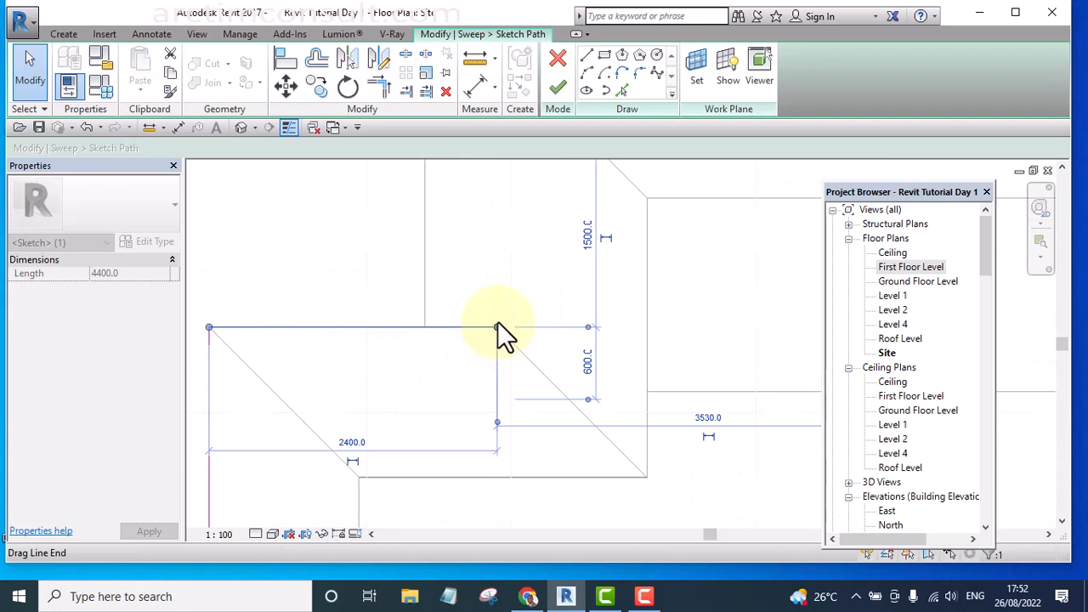
{"action": "left_click_drag", "start_coordinate": [498, 327], "coordinate": [568, 328]}
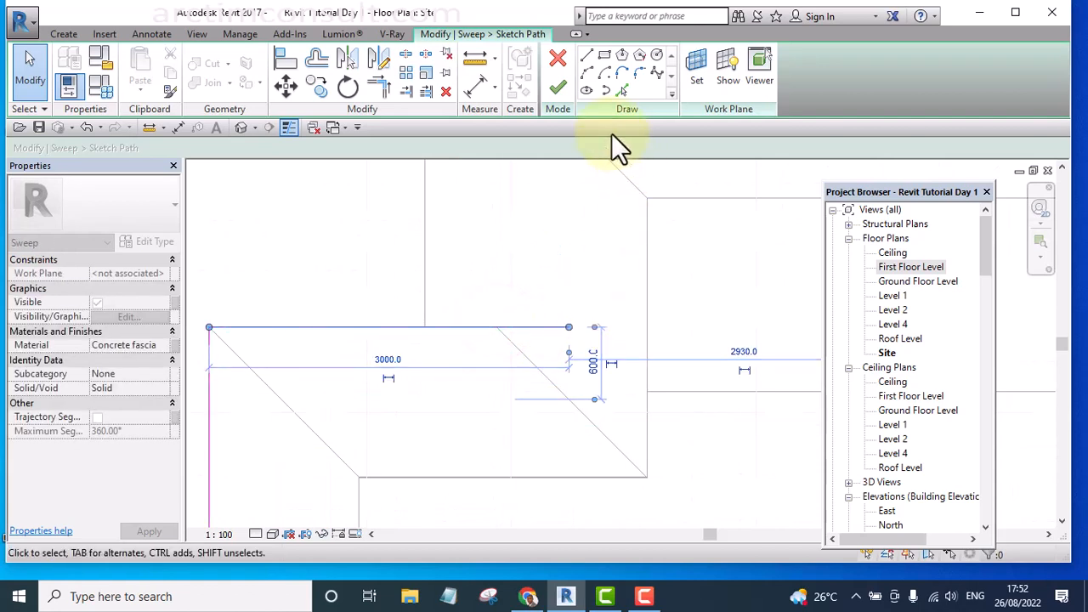
Finish the path sketch, the sweep and the in-place model of the copied moulding.
{"action": "left_click", "coordinate": [559, 88]}
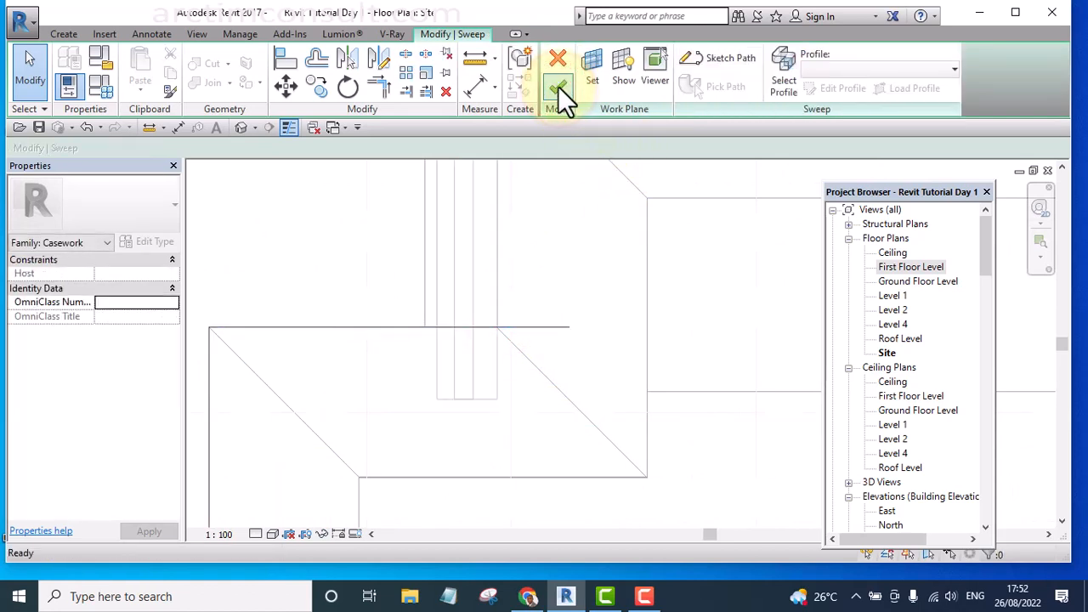
{"action": "left_click", "coordinate": [558, 85]}
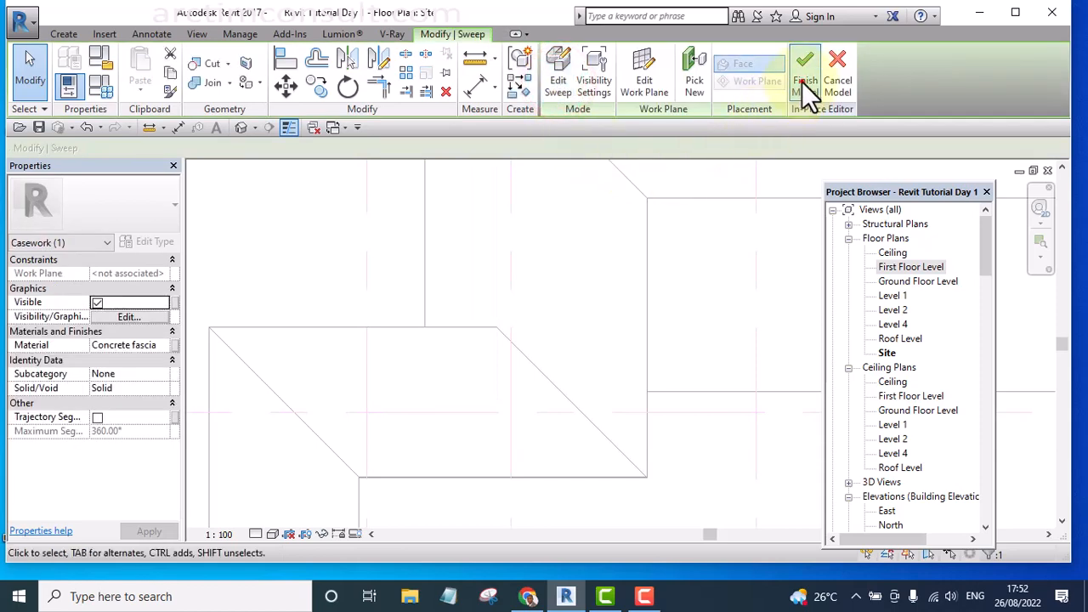
{"action": "left_click", "coordinate": [806, 89]}
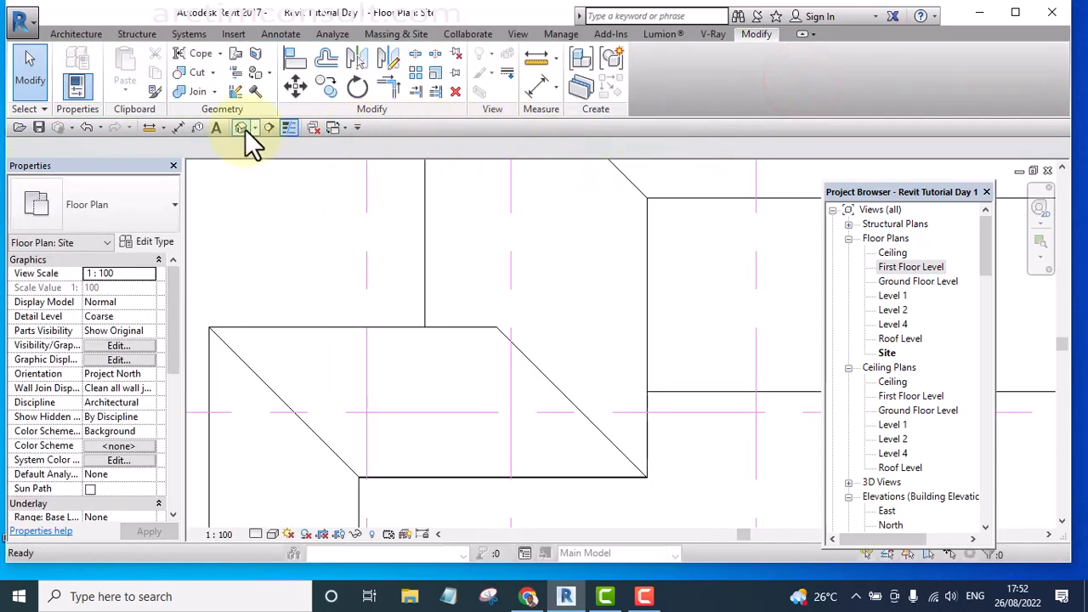
Examine the copied fascia under the front roof and its corner return from below in the 3D view.
{"action": "left_click", "coordinate": [242, 128]}
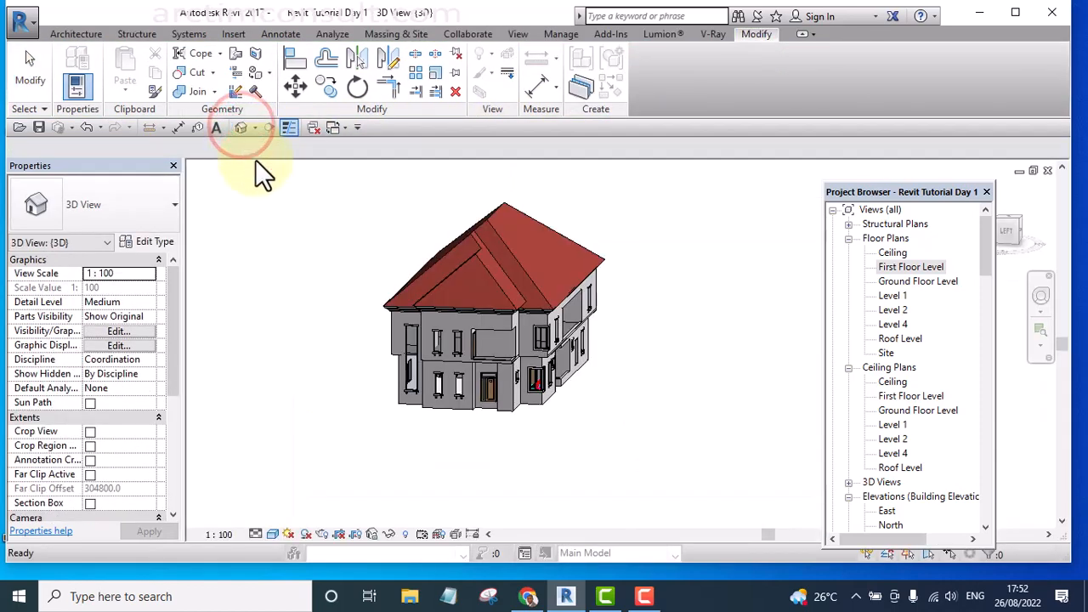
{"action": "scroll", "coordinate": [452, 327], "scroll_direction": "up", "scroll_amount": 5}
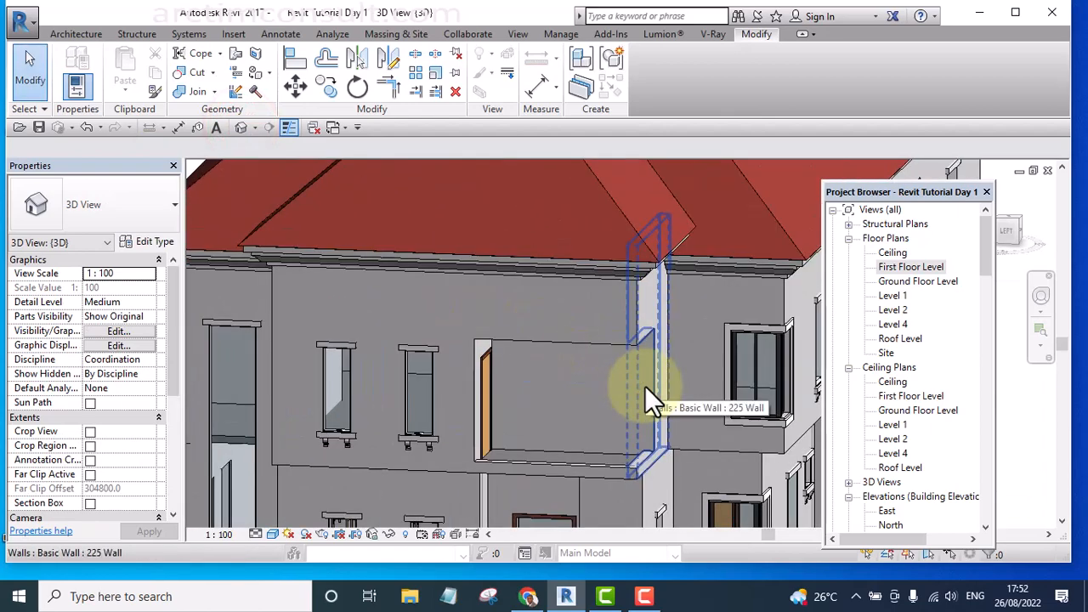
{"action": "middle_click_drag", "start_coordinate": [632, 394], "coordinate": [603, 255], "text": "shift"}
{"action": "scroll", "coordinate": [633, 185], "scroll_direction": "up", "scroll_amount": 3}
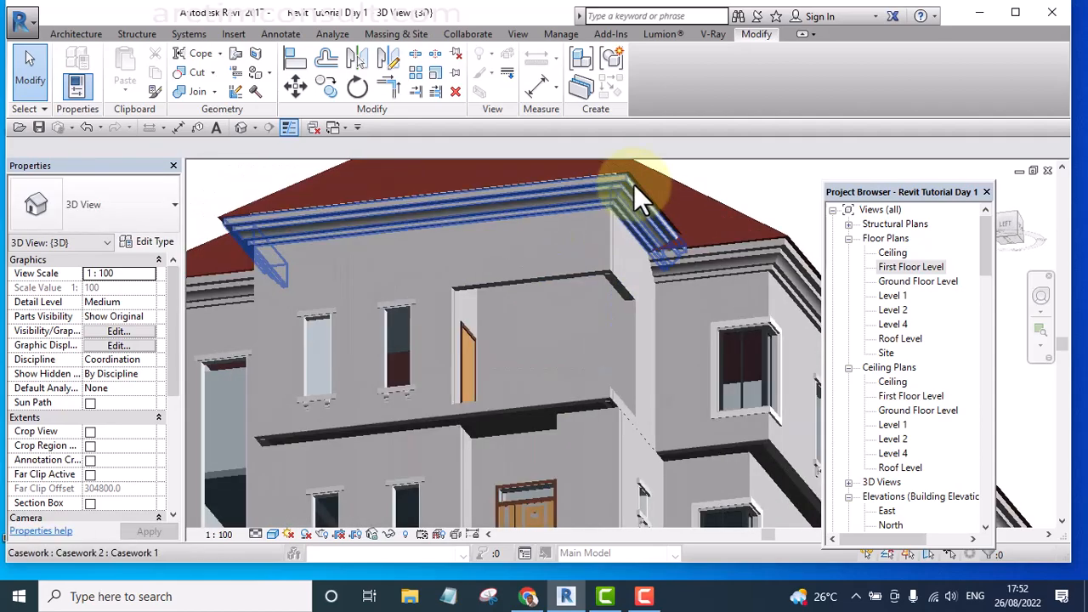
{"action": "scroll", "coordinate": [634, 183], "scroll_direction": "up", "scroll_amount": 2}
{"action": "middle_click_drag", "start_coordinate": [562, 339], "coordinate": [562, 367], "text": "shift"}
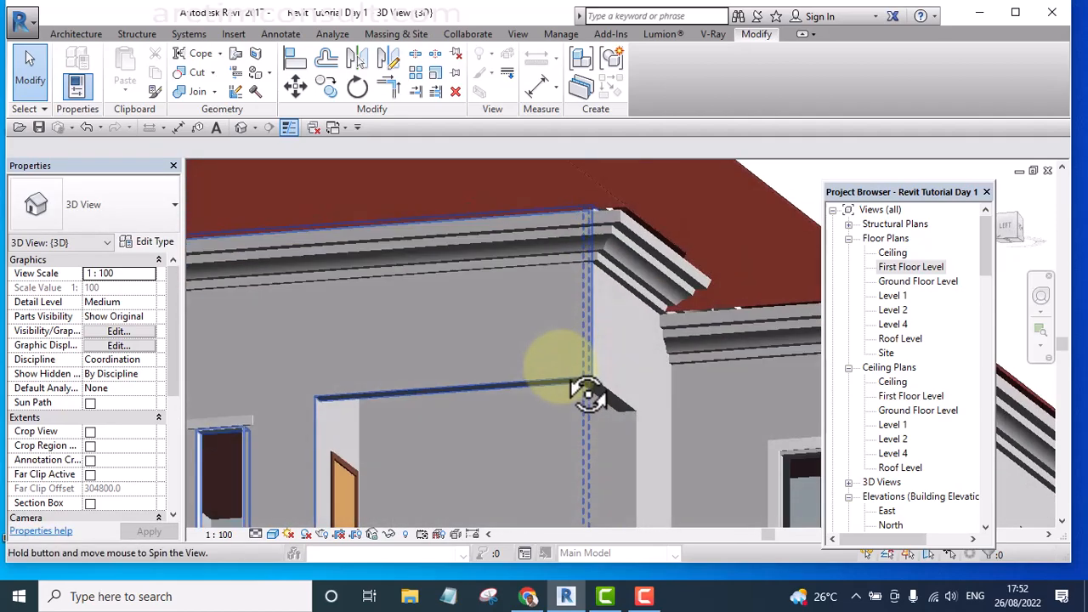
Inspect both fascia mouldings around the building's sides and where the front roof's fascia returns into the walls.
{"action": "scroll", "coordinate": [588, 393], "scroll_direction": "down", "scroll_amount": 5}
{"action": "middle_click_drag", "start_coordinate": [632, 335], "coordinate": [512, 390], "text": "shift"}
{"action": "scroll", "coordinate": [705, 323], "scroll_direction": "down", "scroll_amount": 3}
{"action": "middle_click_drag", "start_coordinate": [614, 367], "coordinate": [576, 343], "text": "shift"}
{"action": "scroll", "coordinate": [466, 330], "scroll_direction": "up", "scroll_amount": 3}
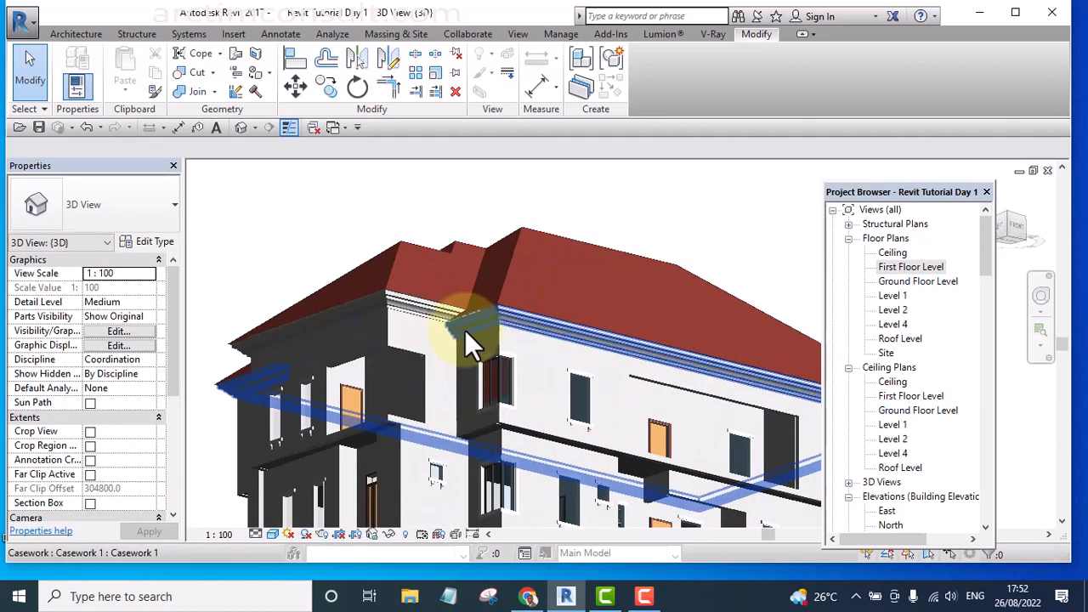
{"action": "scroll", "coordinate": [465, 330], "scroll_direction": "up", "scroll_amount": 2}
{"action": "middle_click_drag", "start_coordinate": [504, 372], "coordinate": [568, 452], "text": "shift"}
{"action": "middle_click_drag", "start_coordinate": [502, 403], "coordinate": [676, 351], "text": "shift"}
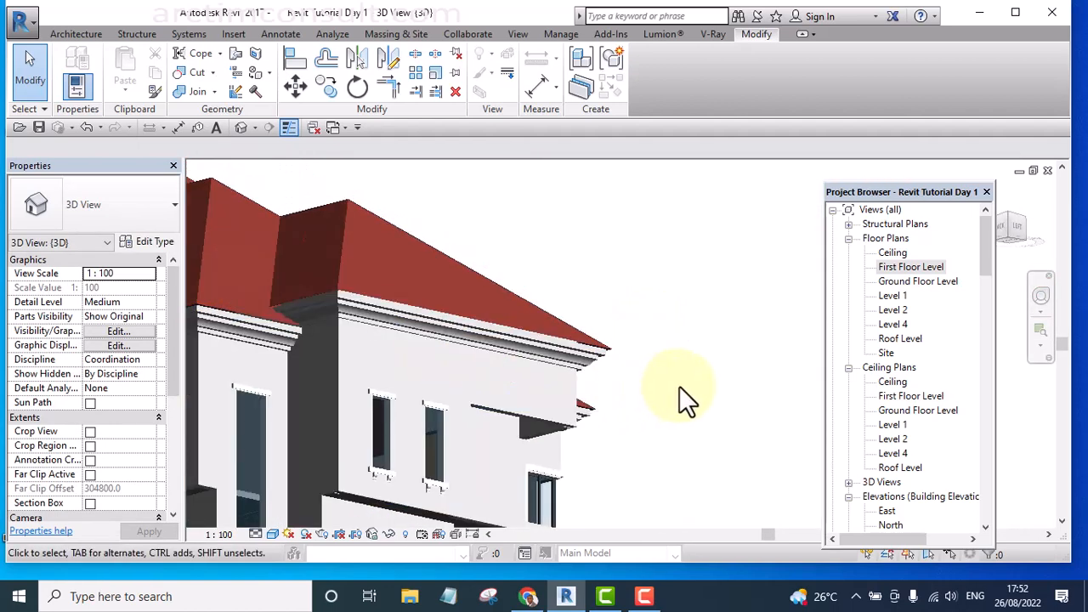
{"action": "scroll", "coordinate": [693, 391], "scroll_direction": "down", "scroll_amount": 2}
{"action": "middle_click_drag", "start_coordinate": [695, 390], "coordinate": [661, 425], "text": "shift"}
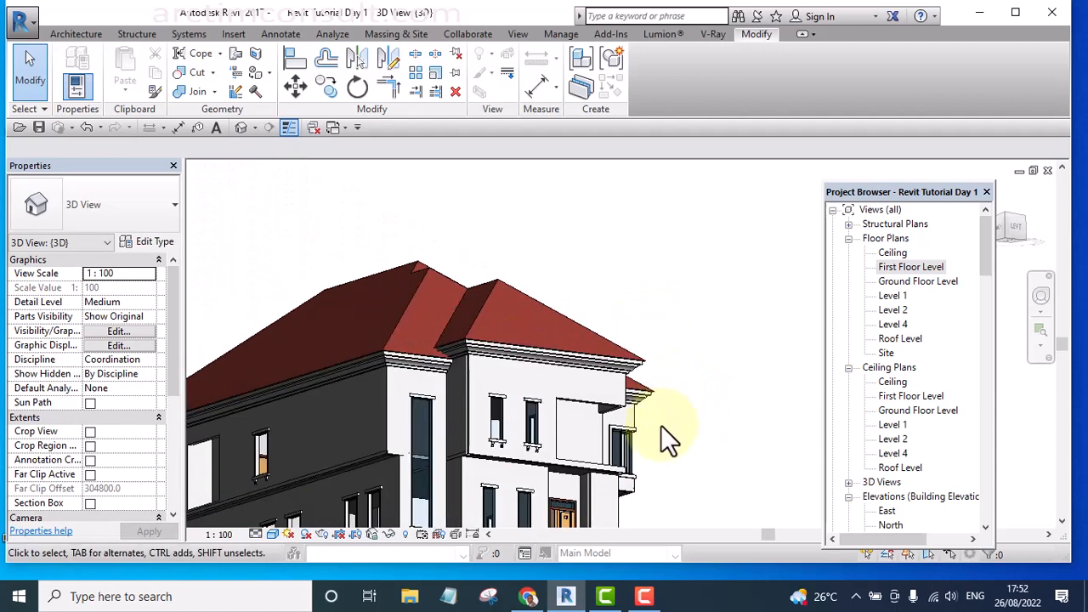